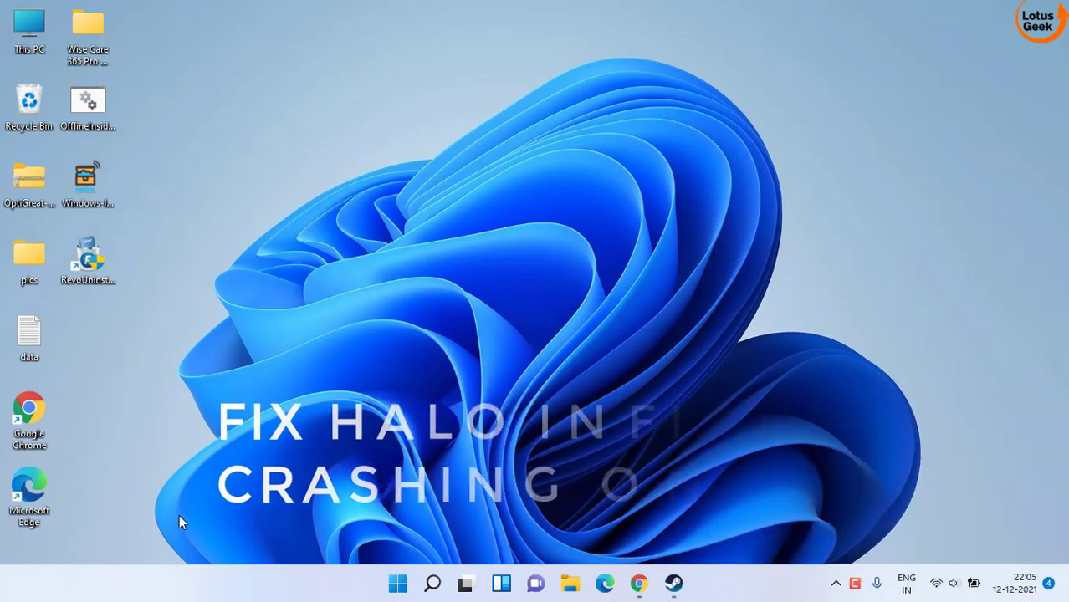
Step: Launch the DirectX Diagnostic Tool by searching dxdiag from the Start menu
{"action": "left_click", "coordinate": [398, 586]}
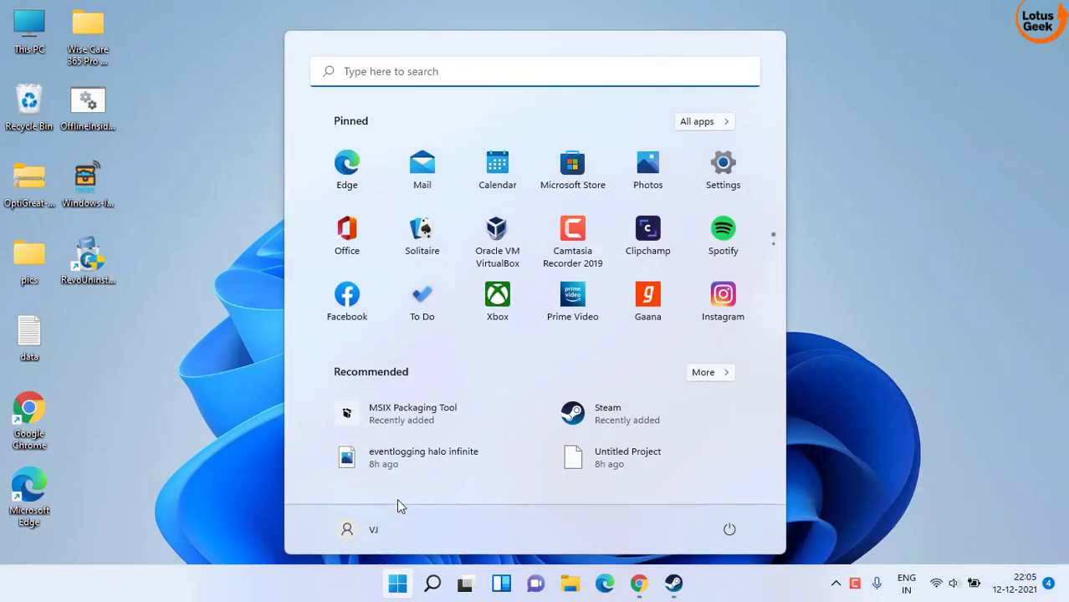
{"action": "type", "text": "dxdiag"}
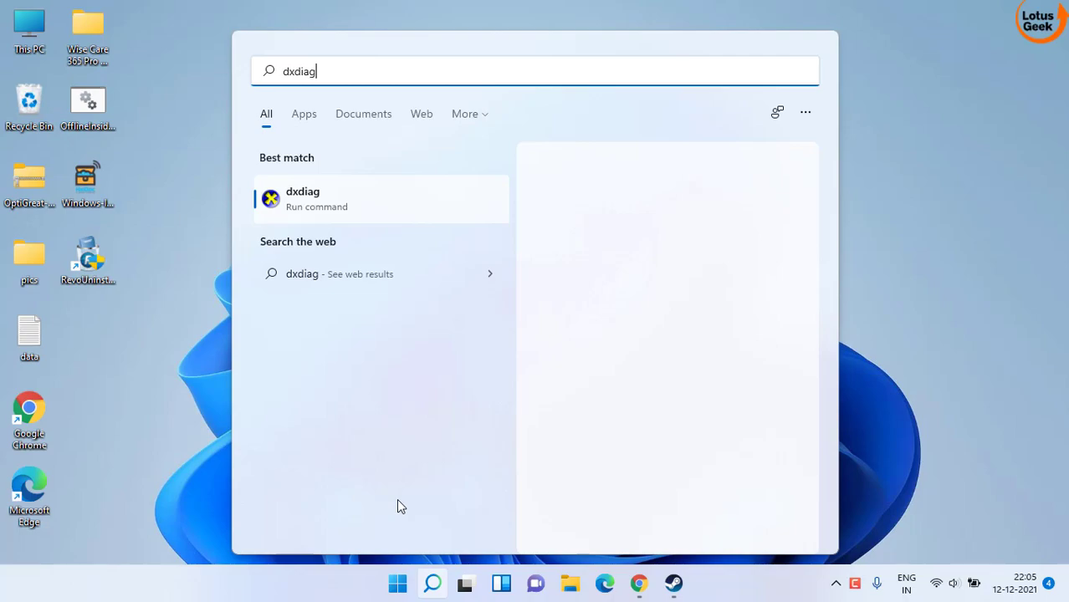
{"action": "key", "text": "Return"}
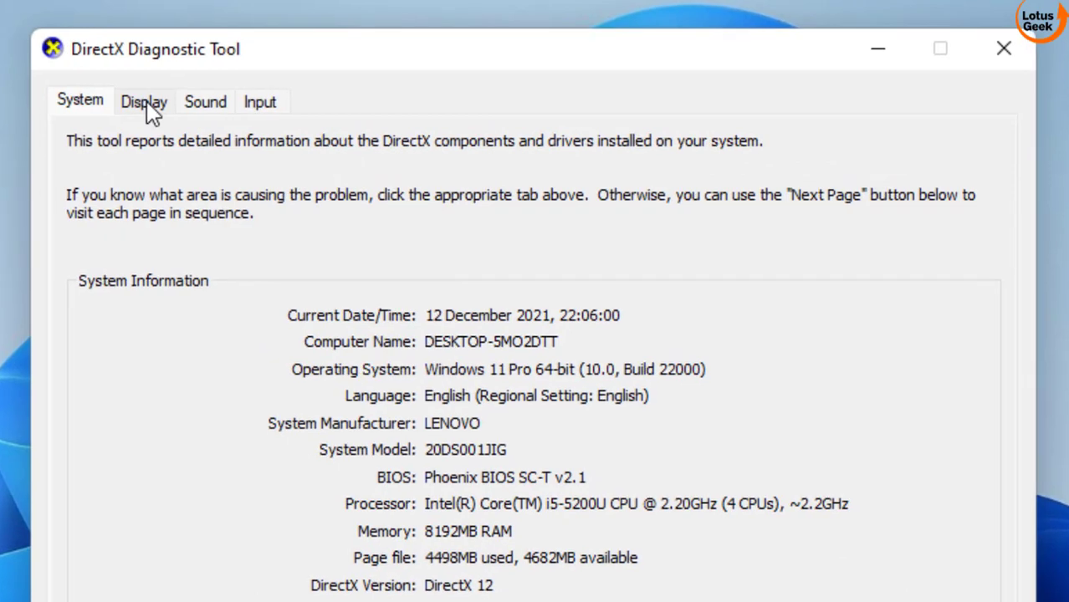
Step: Confirm the Display adapter is Intel HD Graphics 5500, then bring up Intel's driver page in Chrome
{"action": "left_click", "coordinate": [145, 102]}
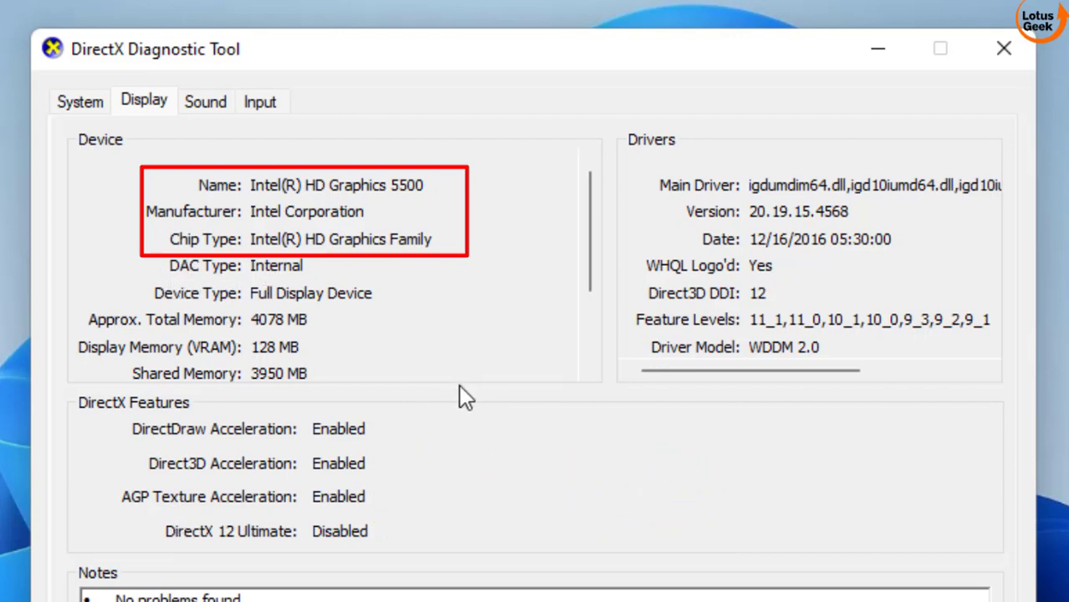
{"action": "left_click", "coordinate": [880, 49]}
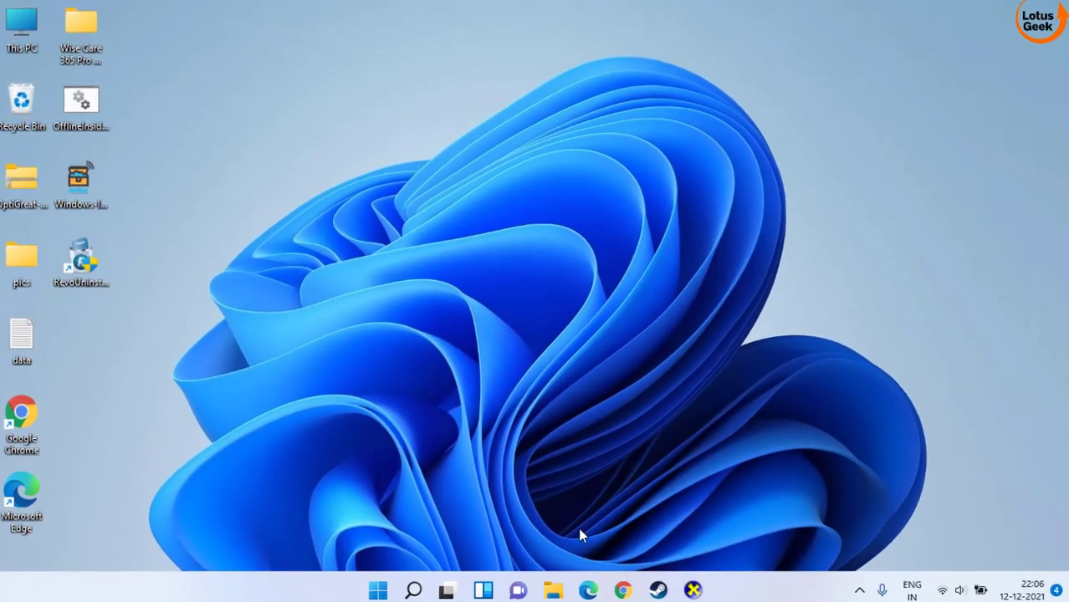
{"action": "left_click", "coordinate": [624, 589]}
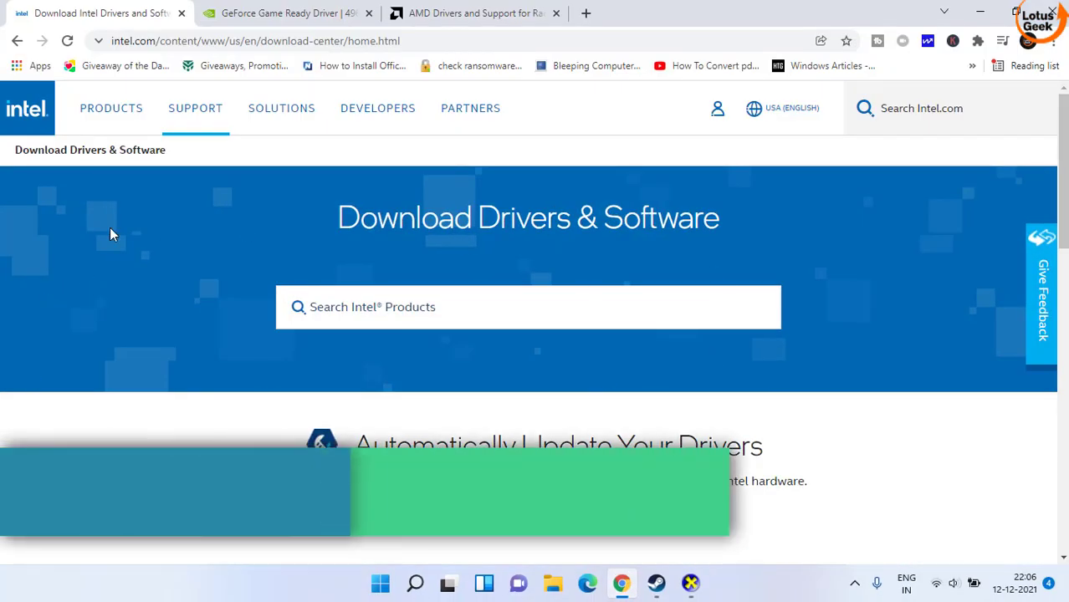
Step: Filter Intel graphics downloads to Intel HD Graphics Family and Intel HD Graphics 5500
{"action": "scroll", "coordinate": [339, 285], "scroll_direction": "down", "scroll_amount": 2}
{"action": "scroll", "coordinate": [340, 284], "scroll_direction": "down", "scroll_amount": 3}
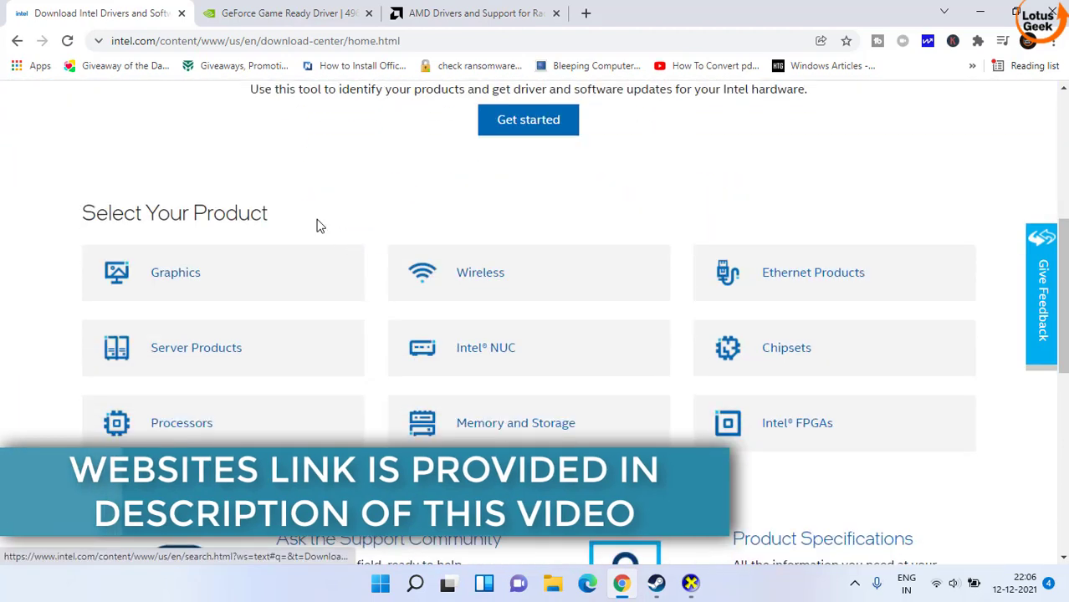
{"action": "left_click", "coordinate": [169, 280]}
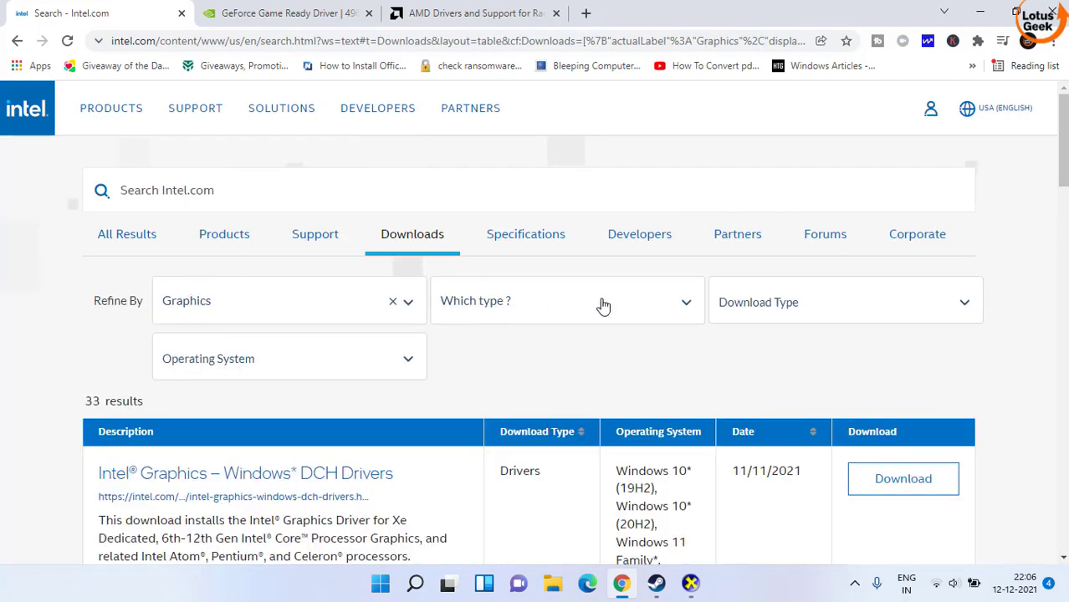
{"action": "left_click", "coordinate": [579, 307]}
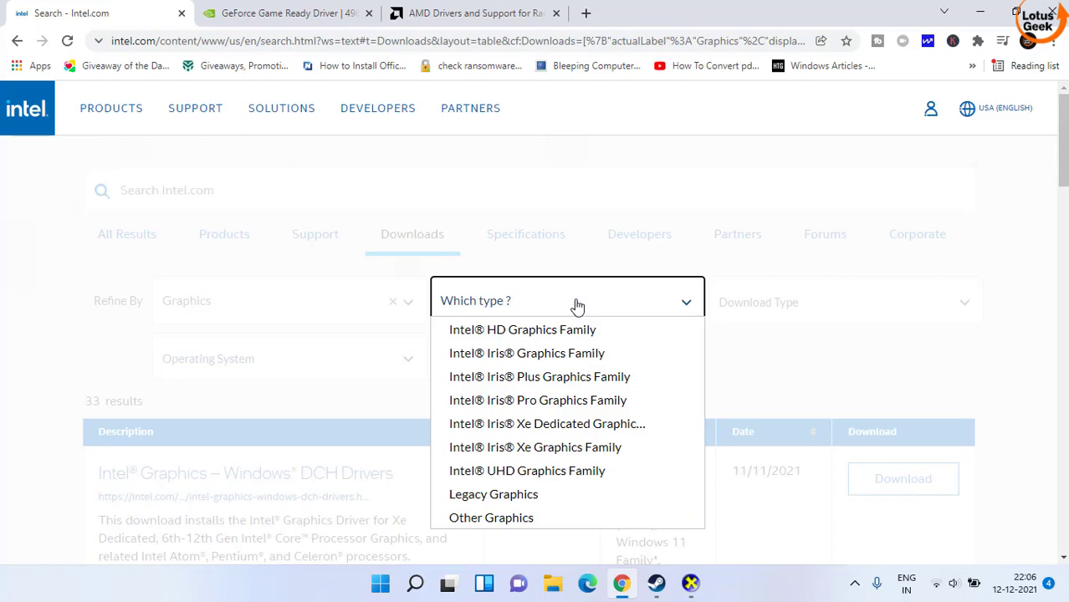
{"action": "left_click", "coordinate": [534, 471]}
{"action": "left_click", "coordinate": [635, 310]}
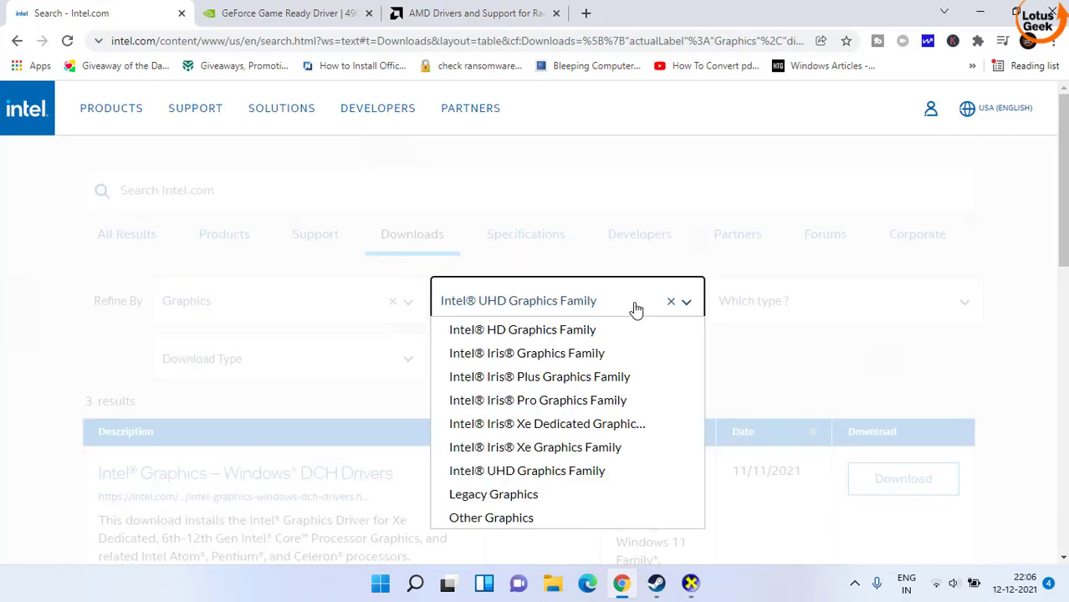
{"action": "left_click", "coordinate": [568, 331]}
{"action": "left_click", "coordinate": [859, 308]}
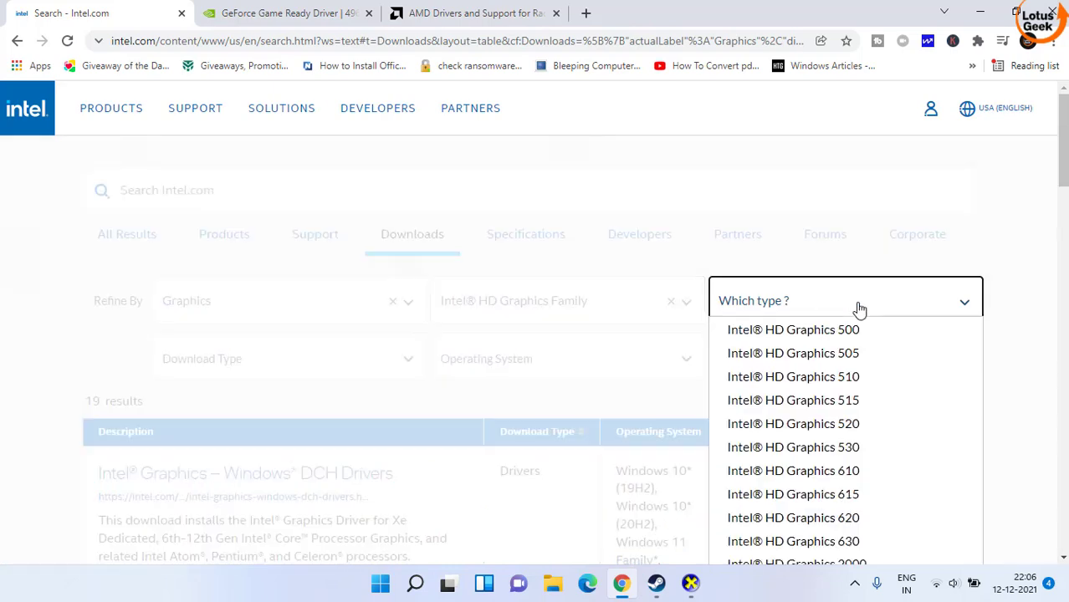
{"action": "scroll", "coordinate": [823, 470], "scroll_direction": "down", "scroll_amount": 5}
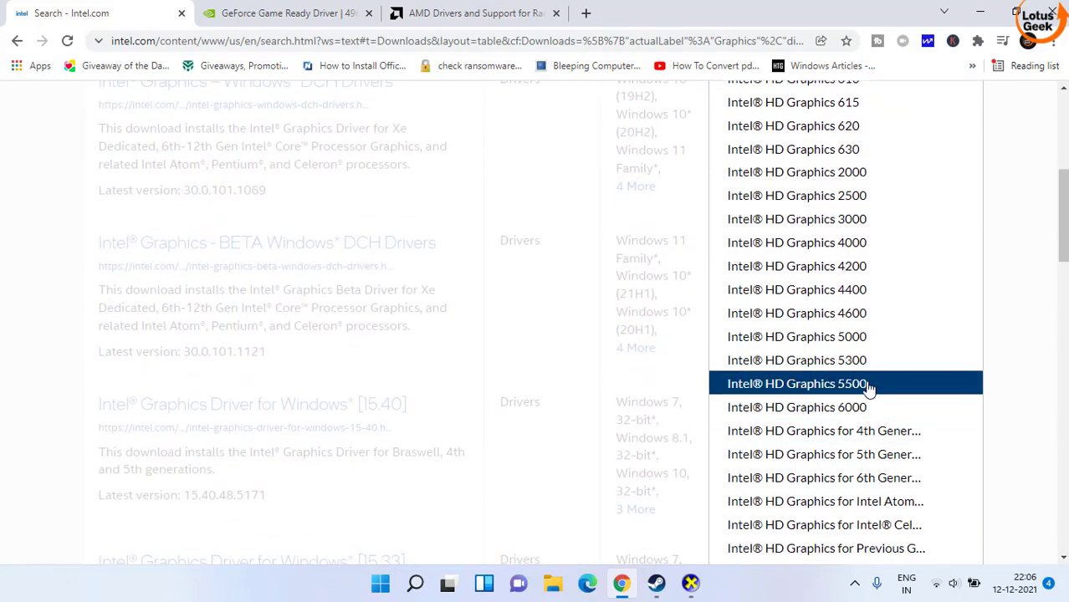
{"action": "left_click", "coordinate": [811, 383]}
Step: Download and save the Intel Graphics Driver for Windows [15.40] installer
{"action": "scroll", "coordinate": [543, 425], "scroll_direction": "up", "scroll_amount": 2}
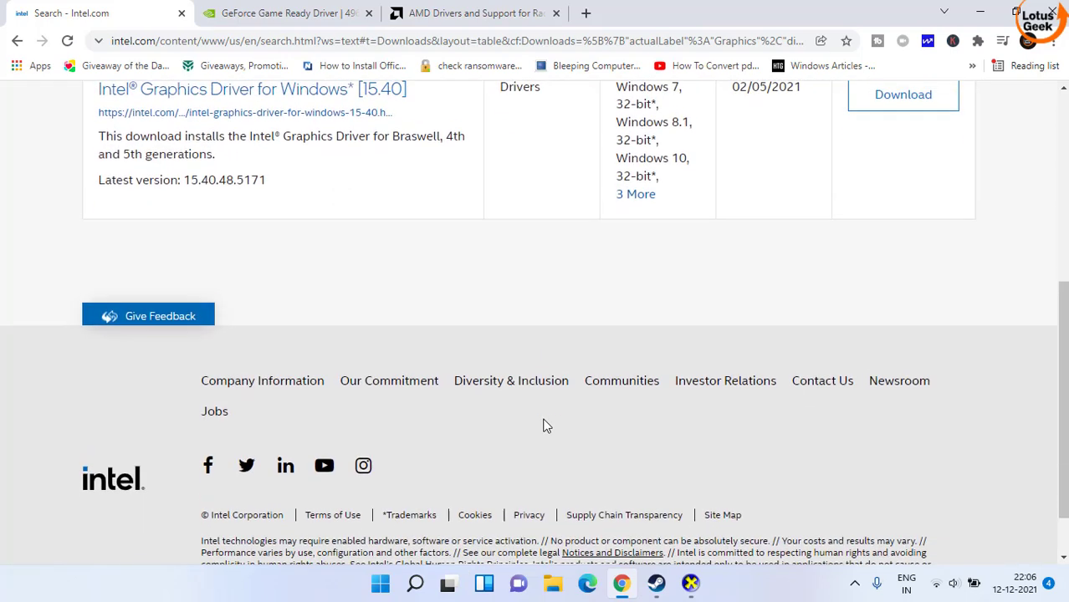
{"action": "scroll", "coordinate": [544, 427], "scroll_direction": "up", "scroll_amount": 2}
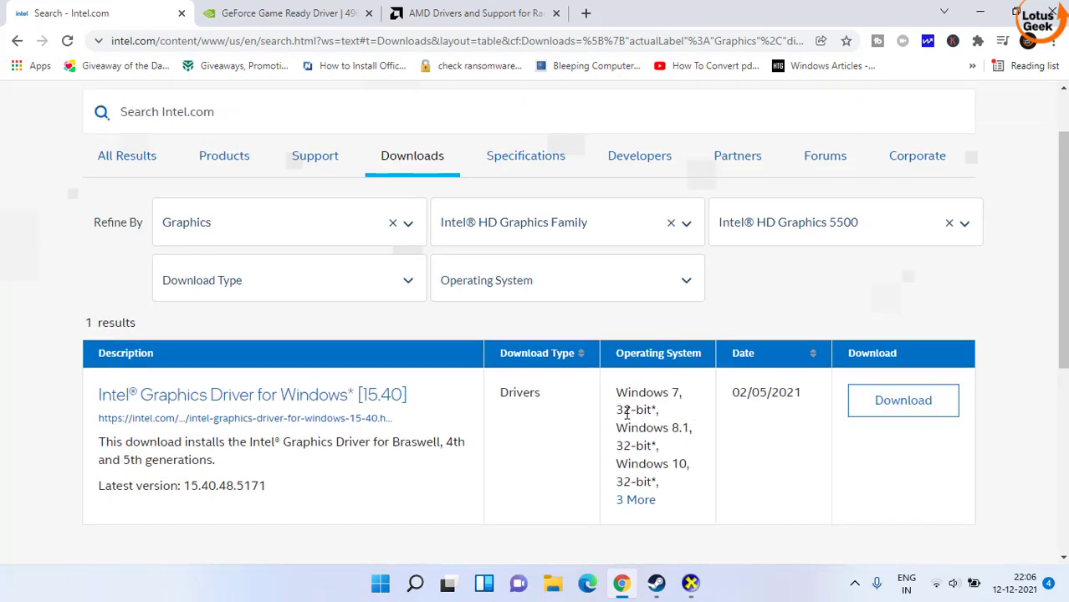
{"action": "left_click", "coordinate": [897, 410]}
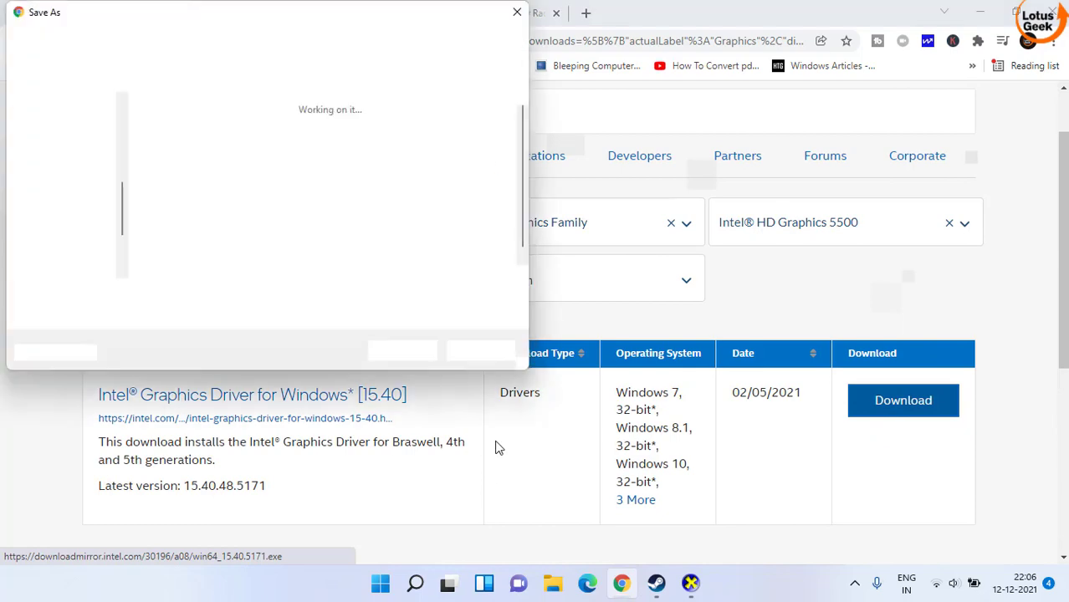
{"action": "left_click", "coordinate": [410, 349]}
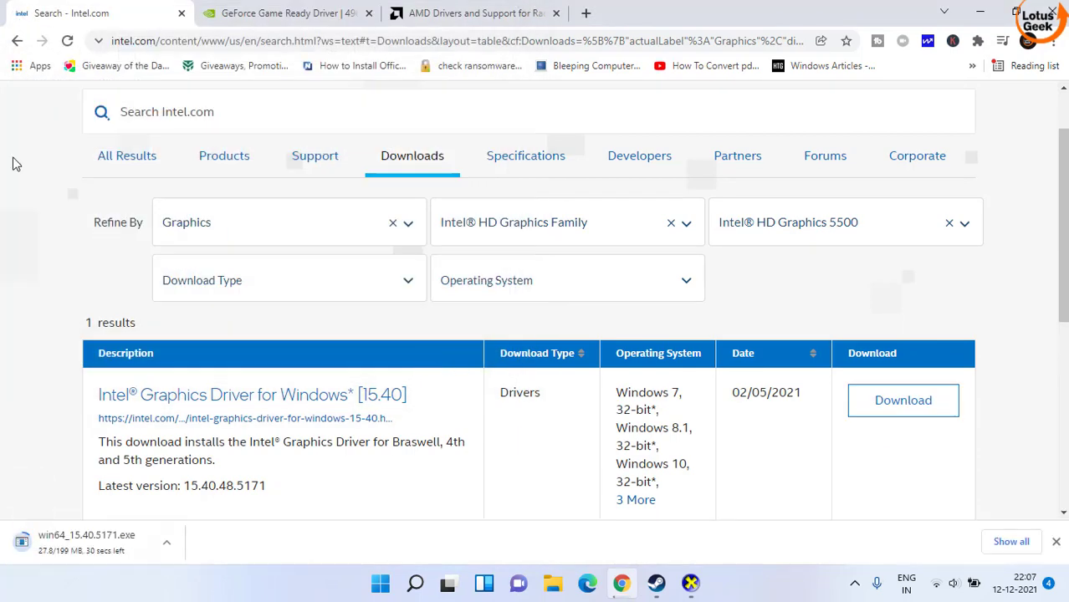
{"action": "left_click", "coordinate": [286, 14]}
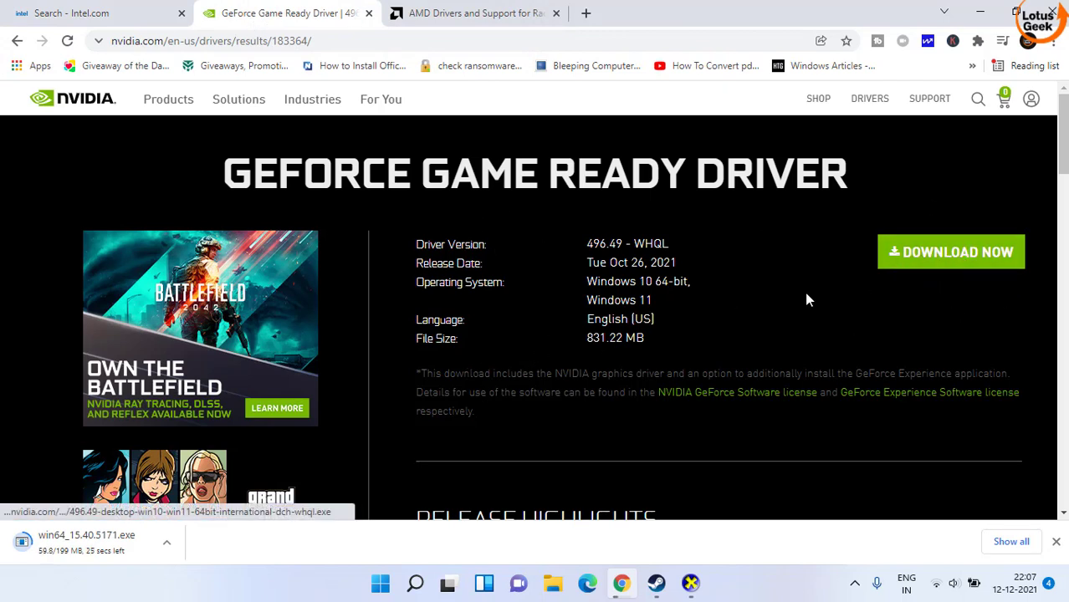
{"action": "left_click_drag", "start_coordinate": [378, 161], "coordinate": [736, 171]}
{"action": "left_click", "coordinate": [689, 268]}
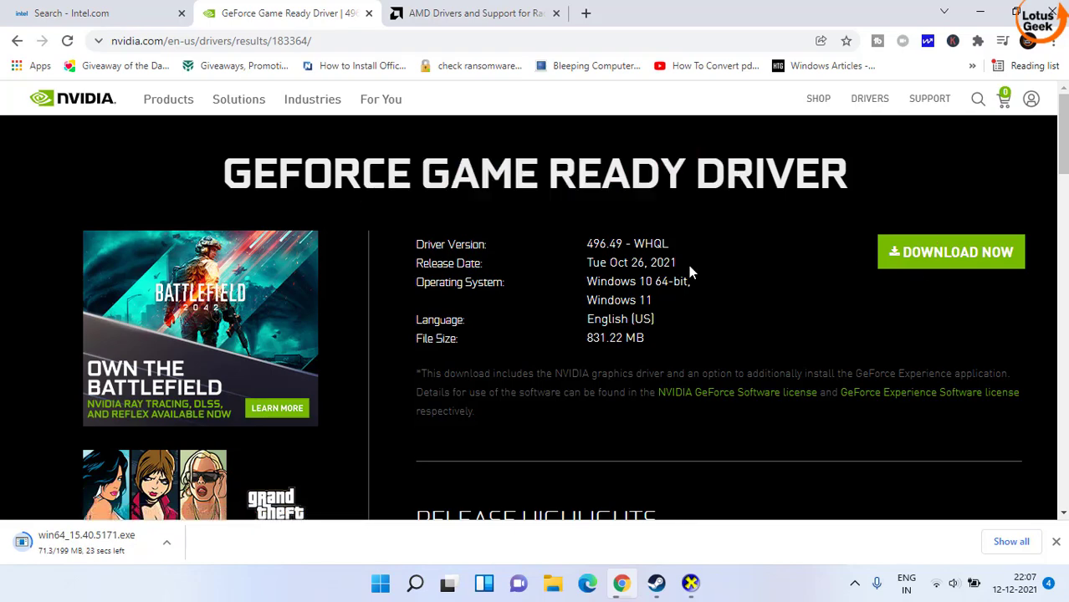
{"action": "scroll", "coordinate": [688, 270], "scroll_direction": "down", "scroll_amount": 8}
{"action": "scroll", "coordinate": [690, 281], "scroll_direction": "down", "scroll_amount": 2}
{"action": "scroll", "coordinate": [689, 282], "scroll_direction": "up", "scroll_amount": 1}
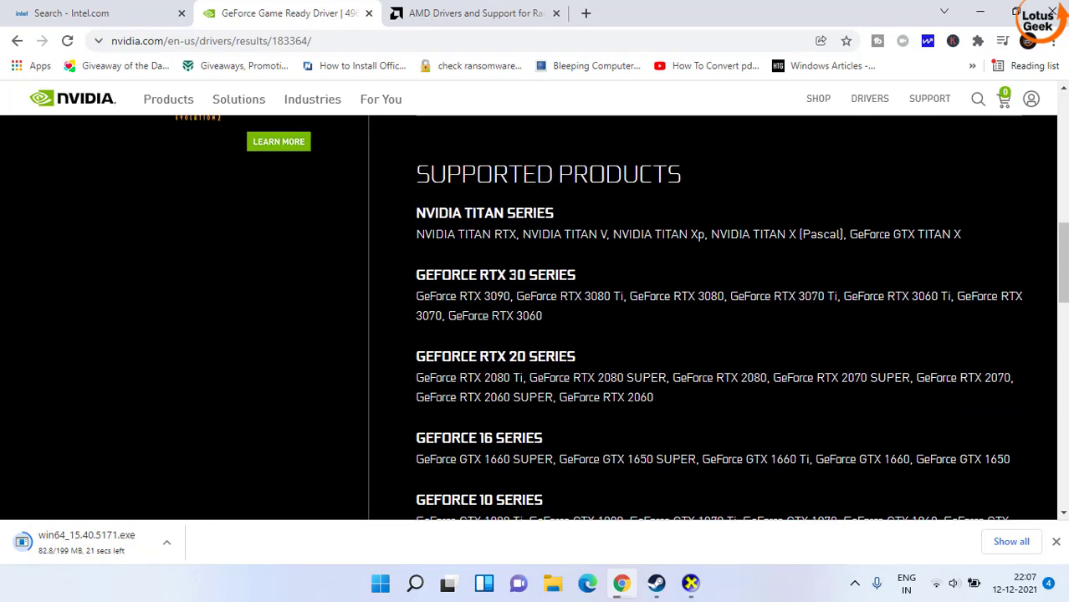
{"action": "scroll", "coordinate": [716, 336], "scroll_direction": "down", "scroll_amount": 5}
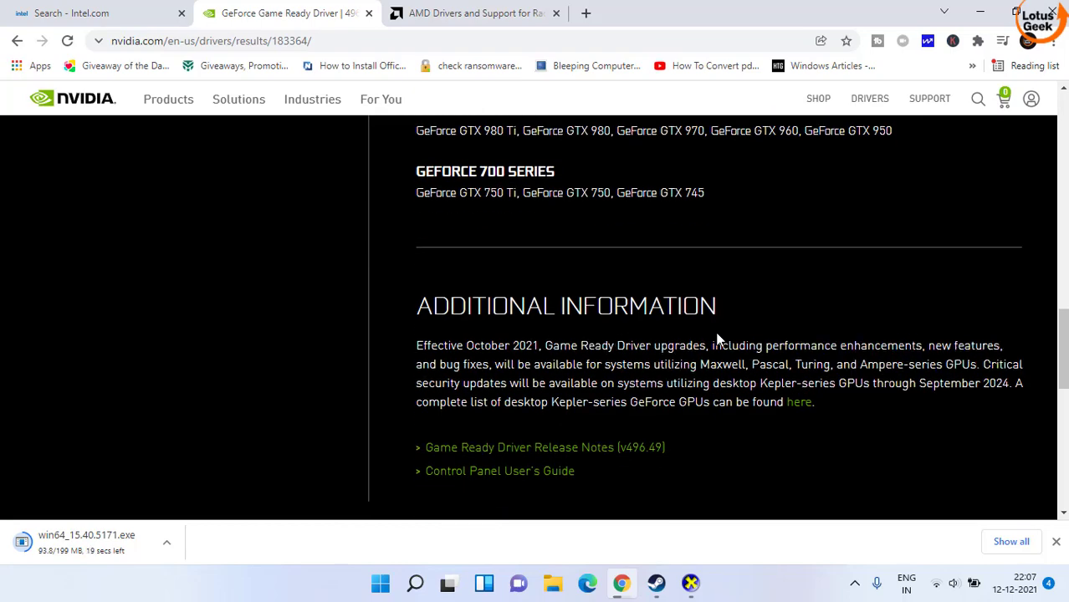
{"action": "scroll", "coordinate": [716, 337], "scroll_direction": "up", "scroll_amount": 1}
{"action": "scroll", "coordinate": [717, 343], "scroll_direction": "up", "scroll_amount": 3}
{"action": "scroll", "coordinate": [722, 349], "scroll_direction": "up", "scroll_amount": 10}
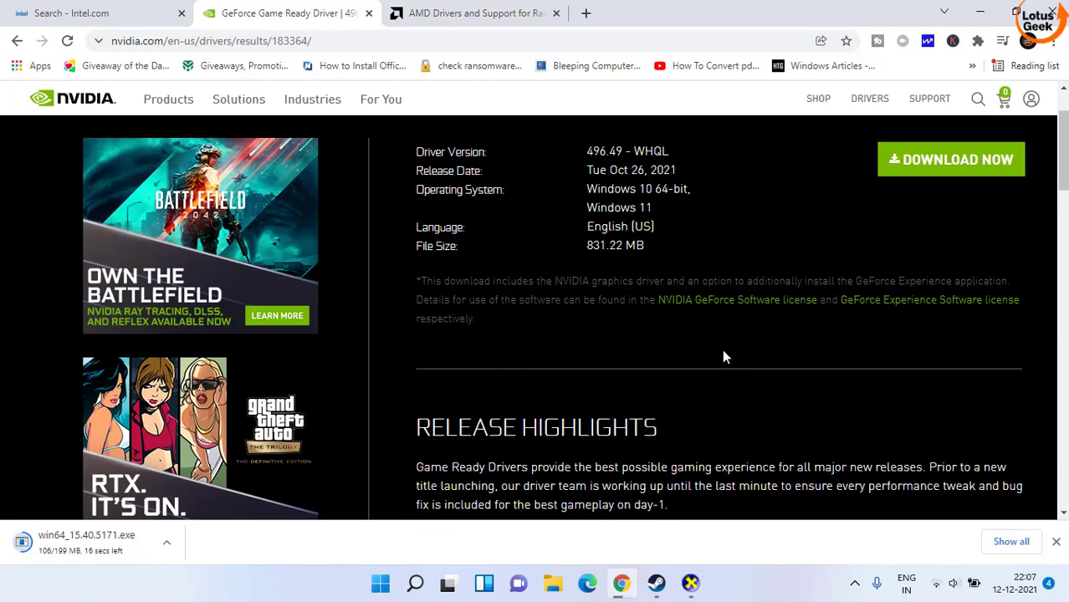
{"action": "scroll", "coordinate": [722, 357], "scroll_direction": "down", "scroll_amount": 1}
{"action": "scroll", "coordinate": [719, 358], "scroll_direction": "up", "scroll_amount": 1}
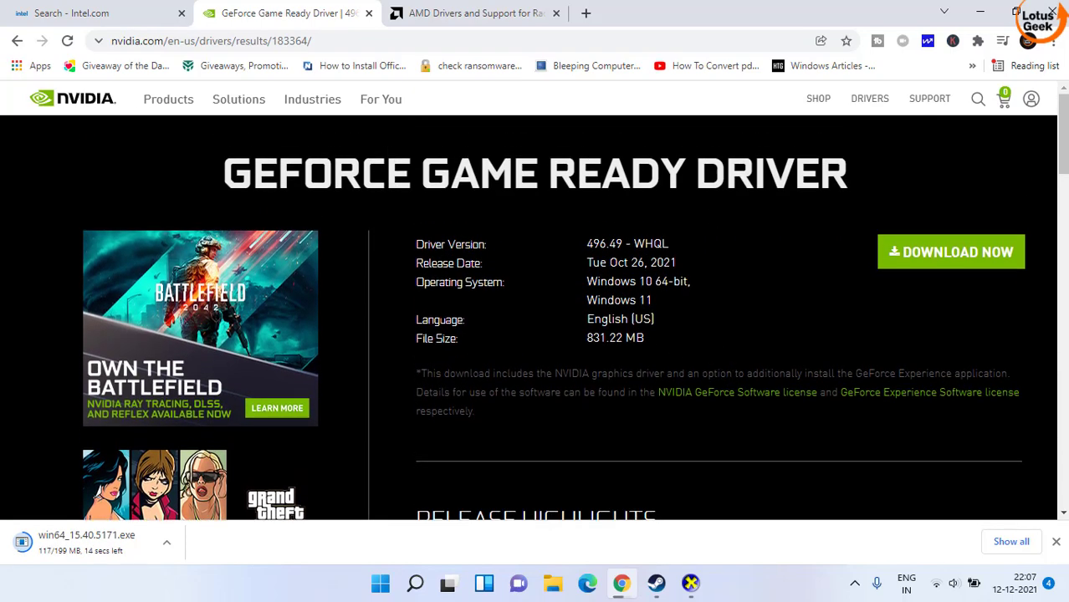
{"action": "middle_click", "coordinate": [870, 100]}
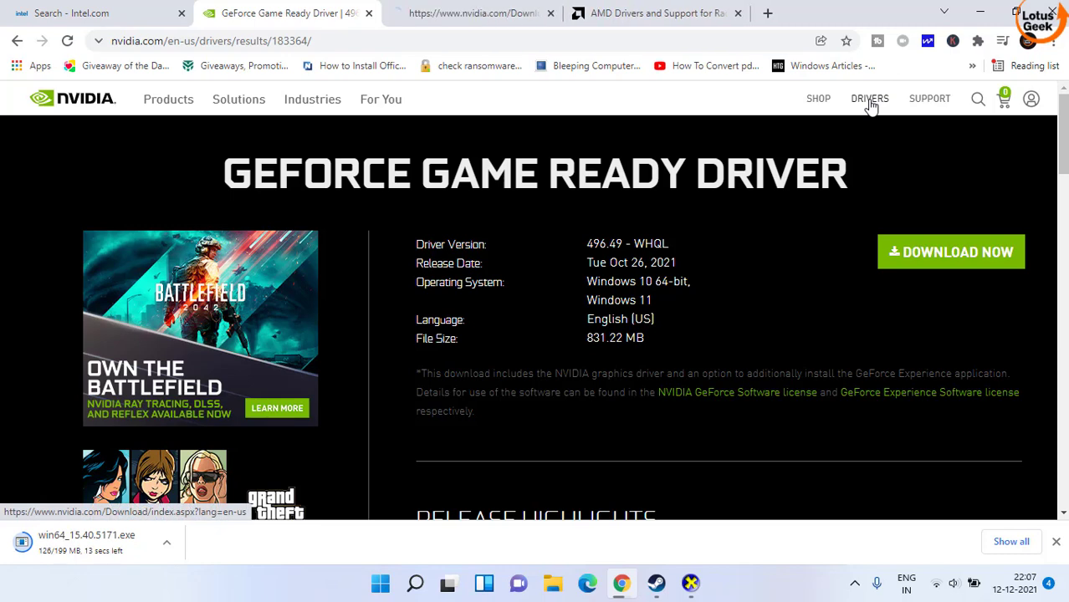
Step: Search NVIDIA drivers for the GeForce RTX 20 Series RTX 2080 SUPER on Windows 11
{"action": "left_click", "coordinate": [474, 8]}
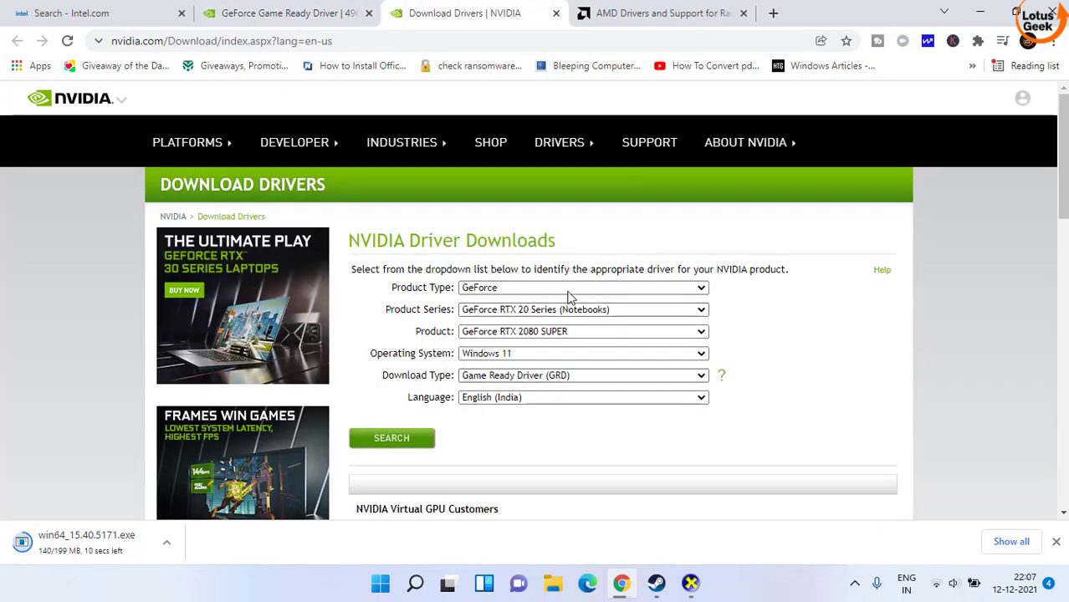
{"action": "left_click", "coordinate": [512, 288]}
{"action": "left_click", "coordinate": [506, 312]}
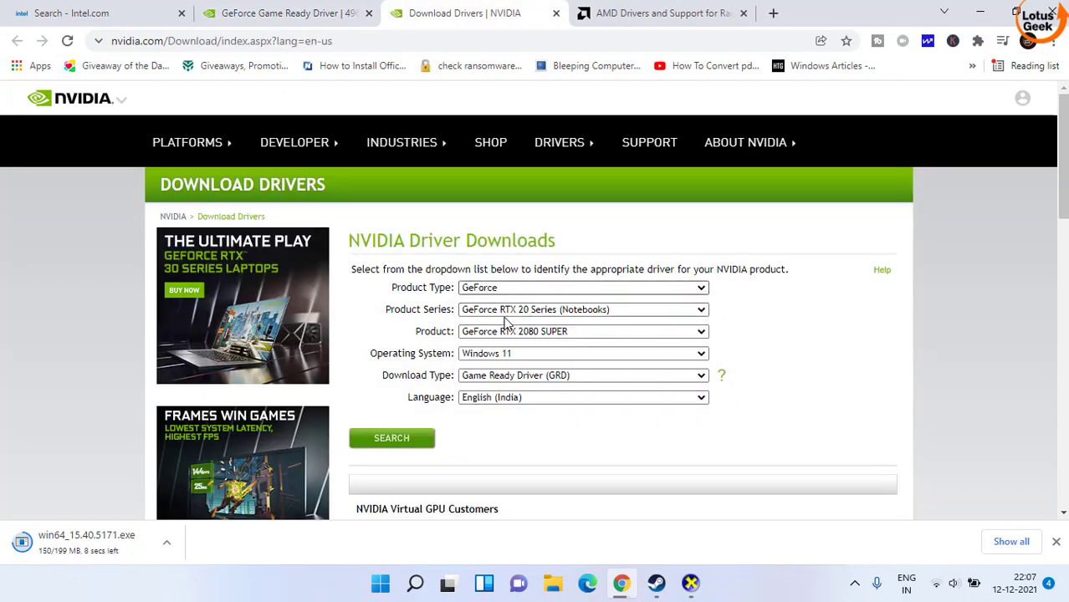
{"action": "left_click", "coordinate": [506, 311]}
{"action": "left_click", "coordinate": [506, 346]}
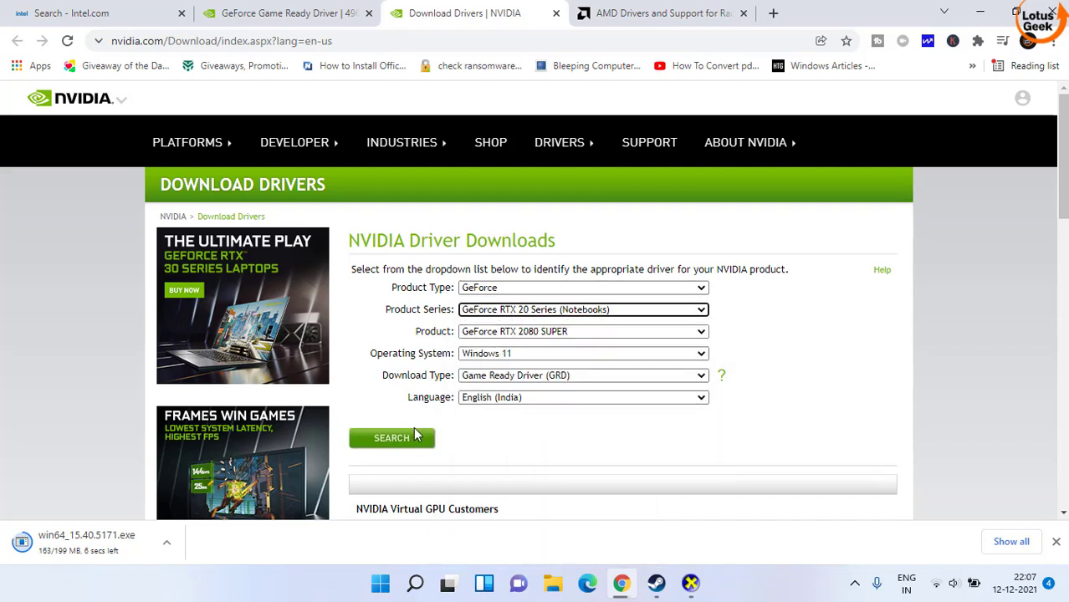
{"action": "left_click", "coordinate": [409, 441]}
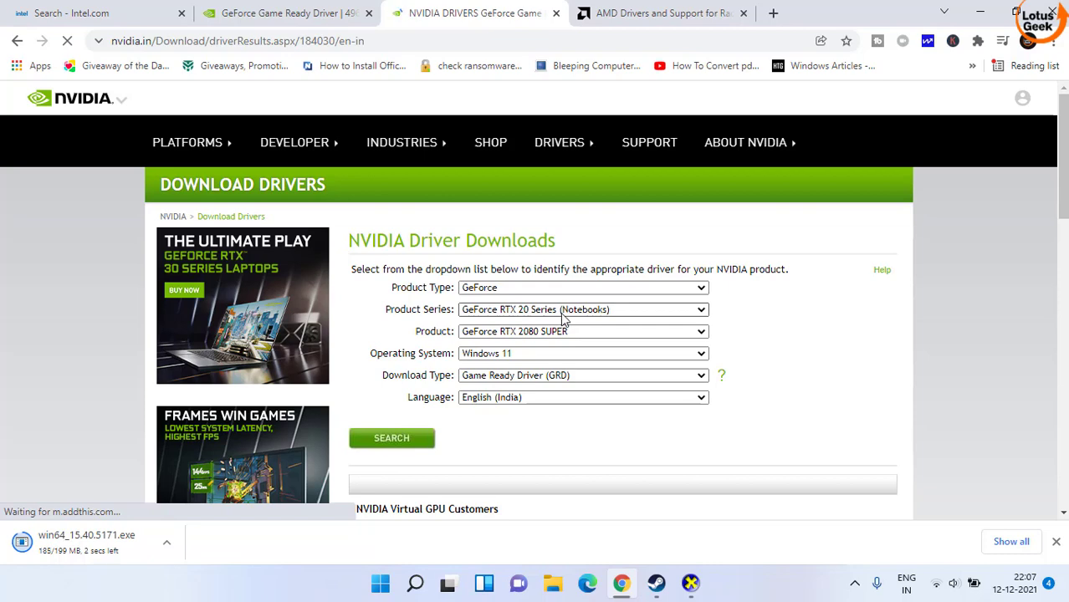
Step: Open the 497.09 driver download and cancel the save prompt
{"action": "left_click", "coordinate": [398, 365]}
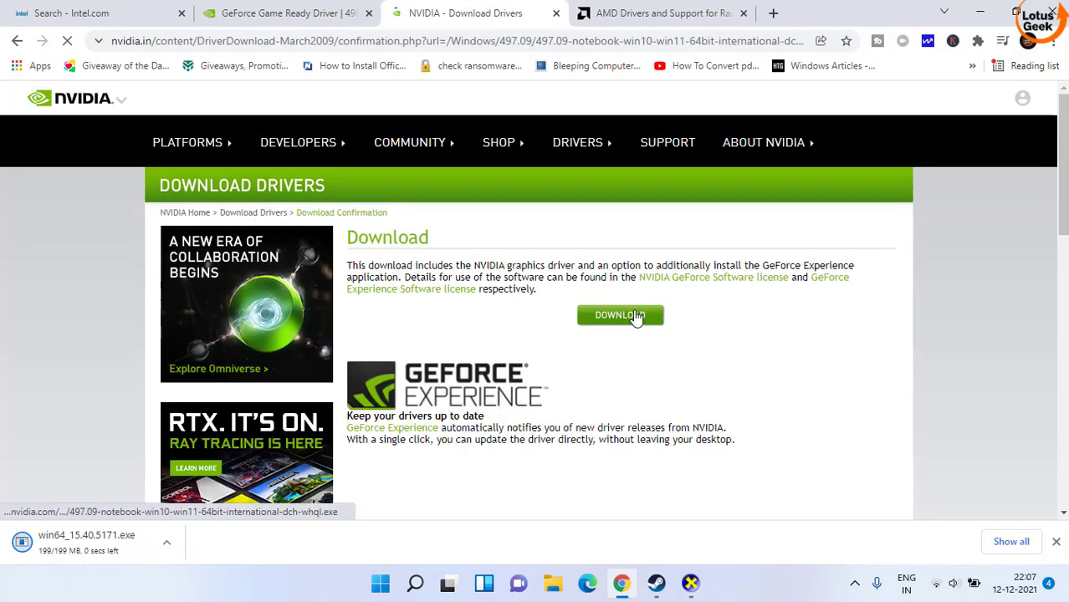
{"action": "left_click", "coordinate": [638, 318]}
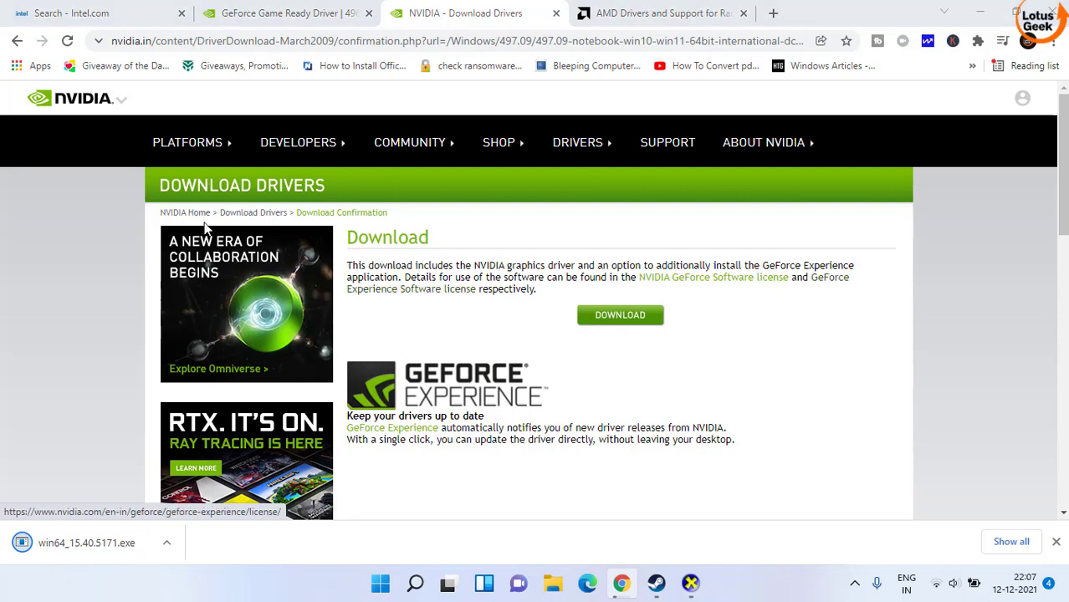
{"action": "left_click", "coordinate": [479, 351]}
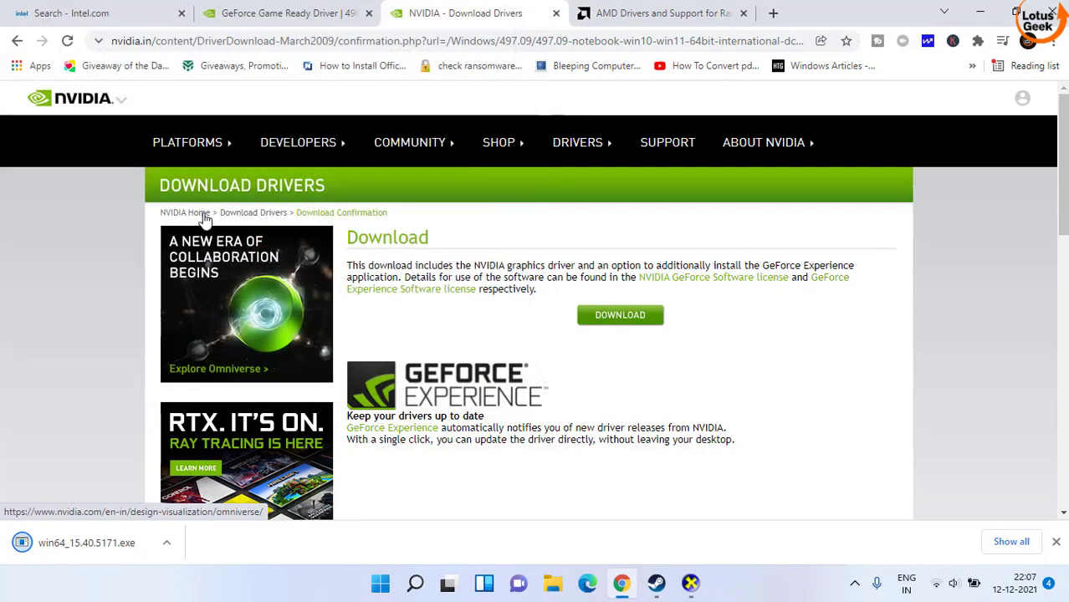
{"action": "left_click", "coordinate": [635, 10]}
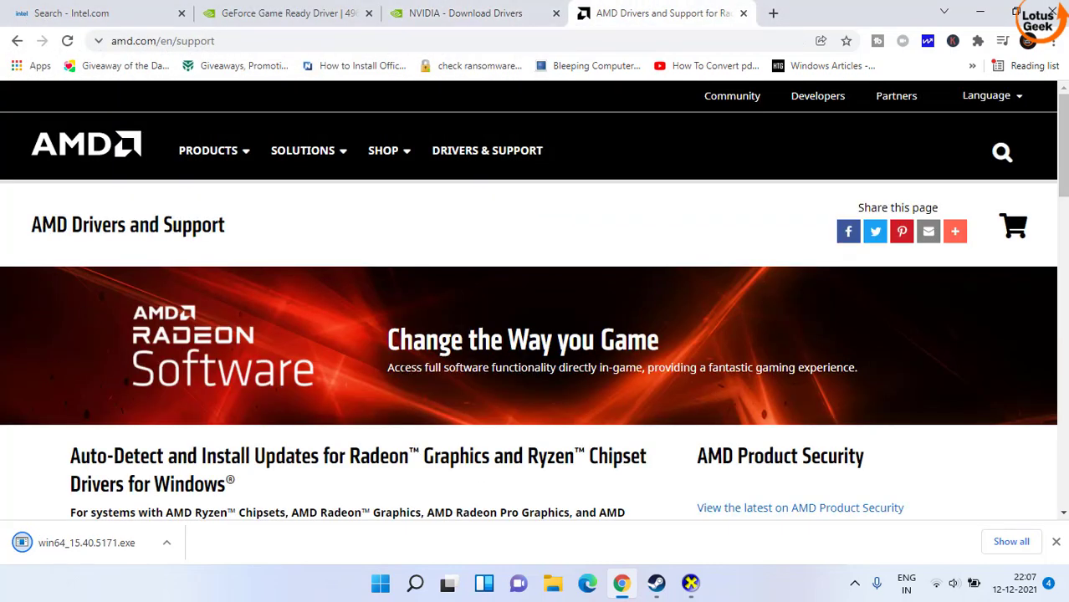
Step: Select Graphics > AMD Radeon 2nd generation Vega > AMD Radeon VII and submit
{"action": "scroll", "coordinate": [403, 369], "scroll_direction": "down", "scroll_amount": 7}
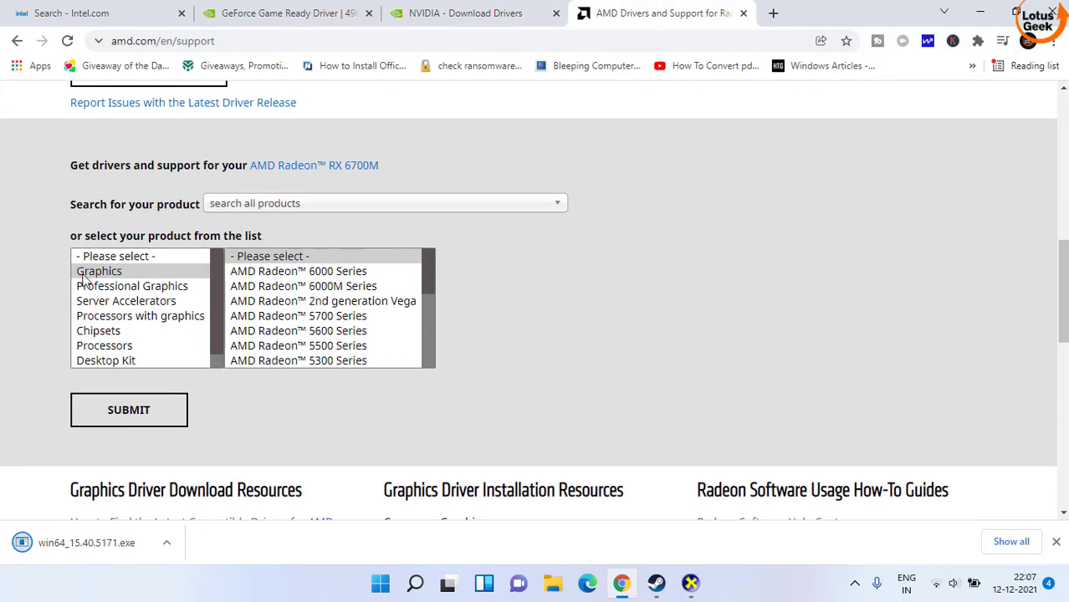
{"action": "left_click", "coordinate": [99, 272]}
{"action": "left_click", "coordinate": [289, 302]}
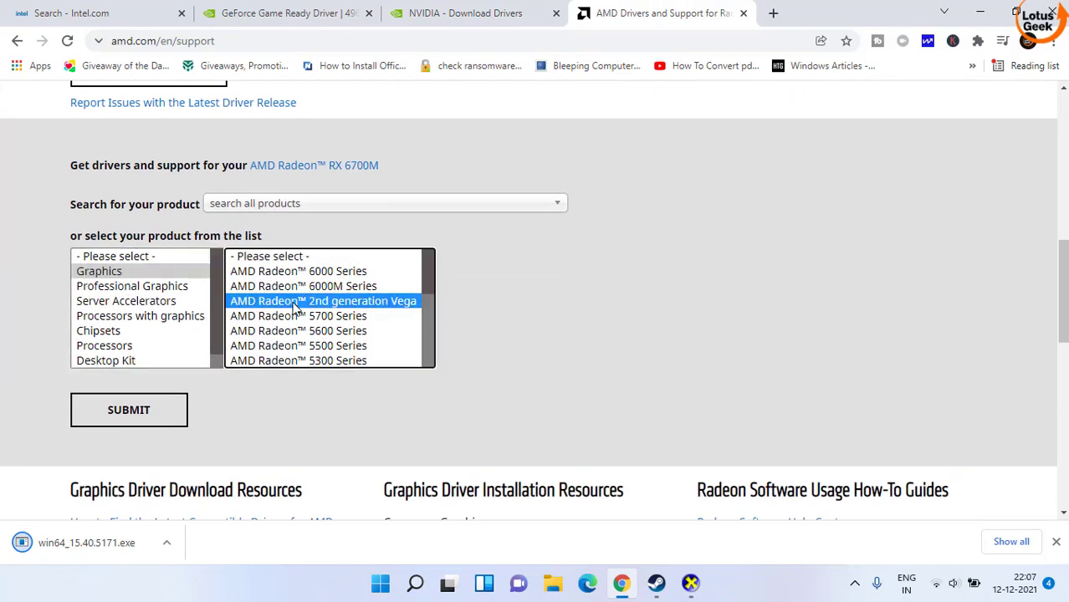
{"action": "left_click", "coordinate": [509, 272]}
{"action": "left_click", "coordinate": [707, 273]}
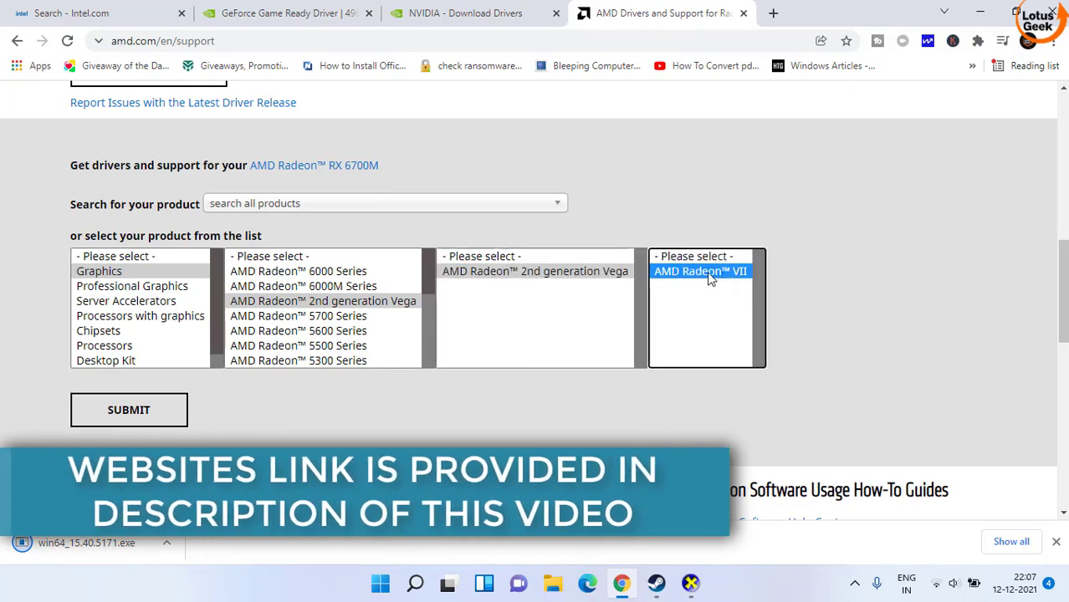
{"action": "left_click", "coordinate": [148, 410]}
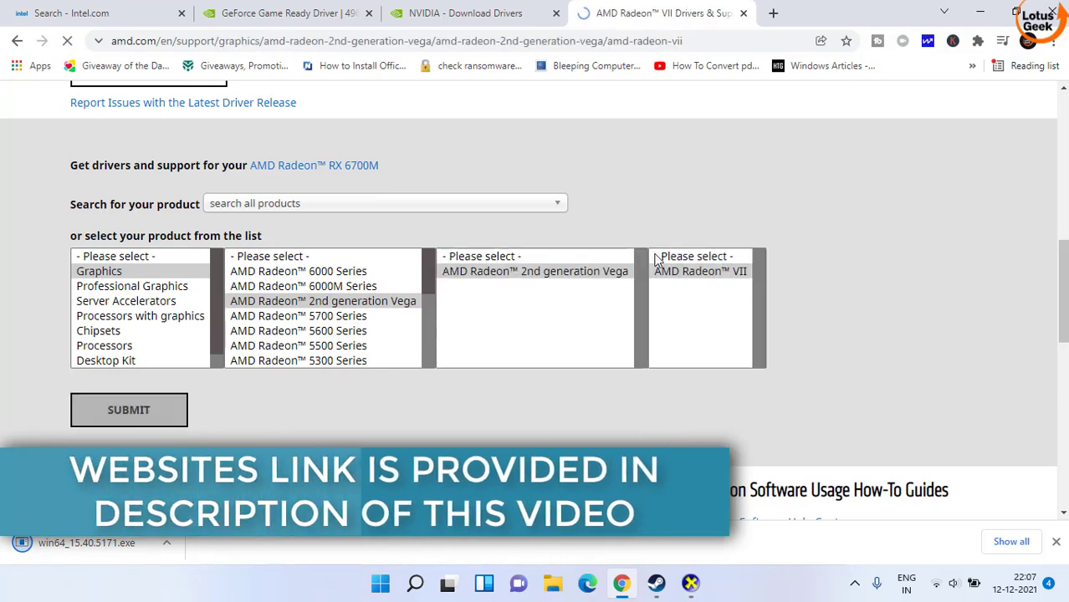
Step: Open the Windows 11 64-Bit Adrenalin 21.12.1 download, cancel saving, and minimize Chrome
{"action": "scroll", "coordinate": [637, 263], "scroll_direction": "down", "scroll_amount": 5}
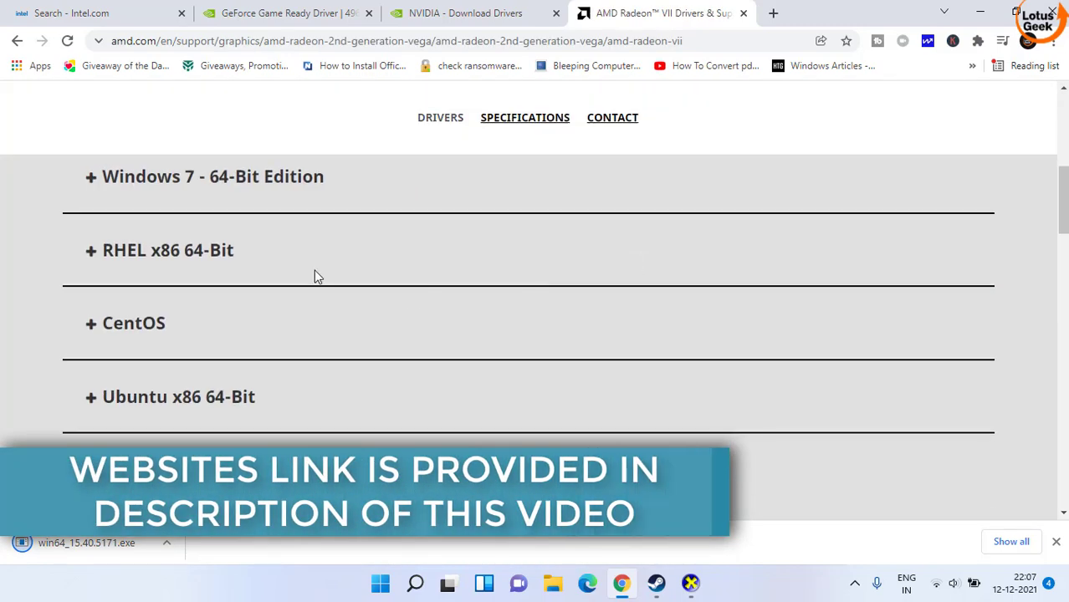
{"action": "scroll", "coordinate": [313, 270], "scroll_direction": "up", "scroll_amount": 3}
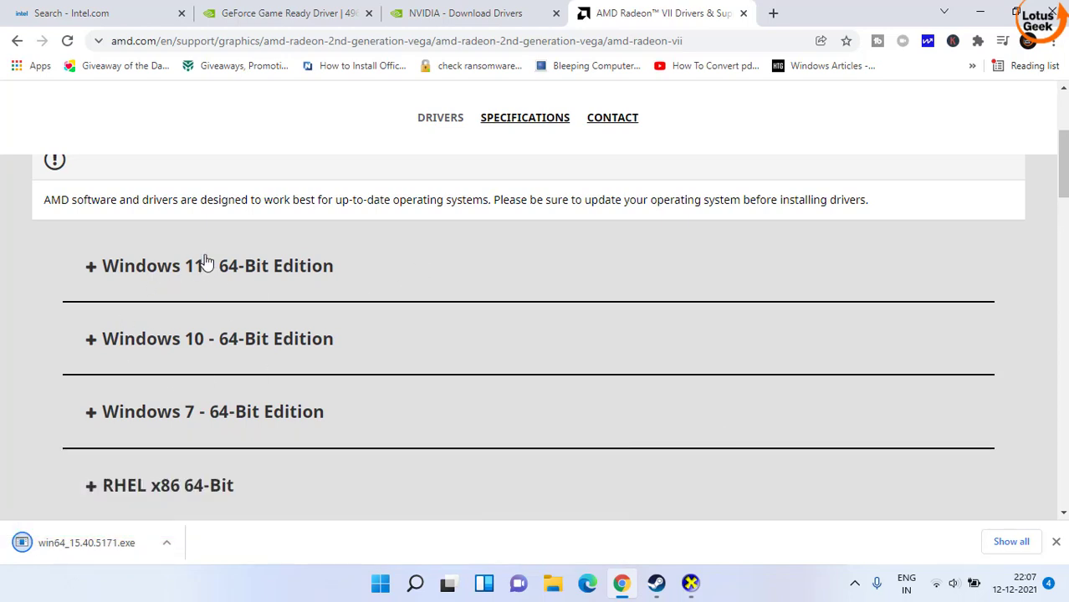
{"action": "left_click", "coordinate": [158, 271]}
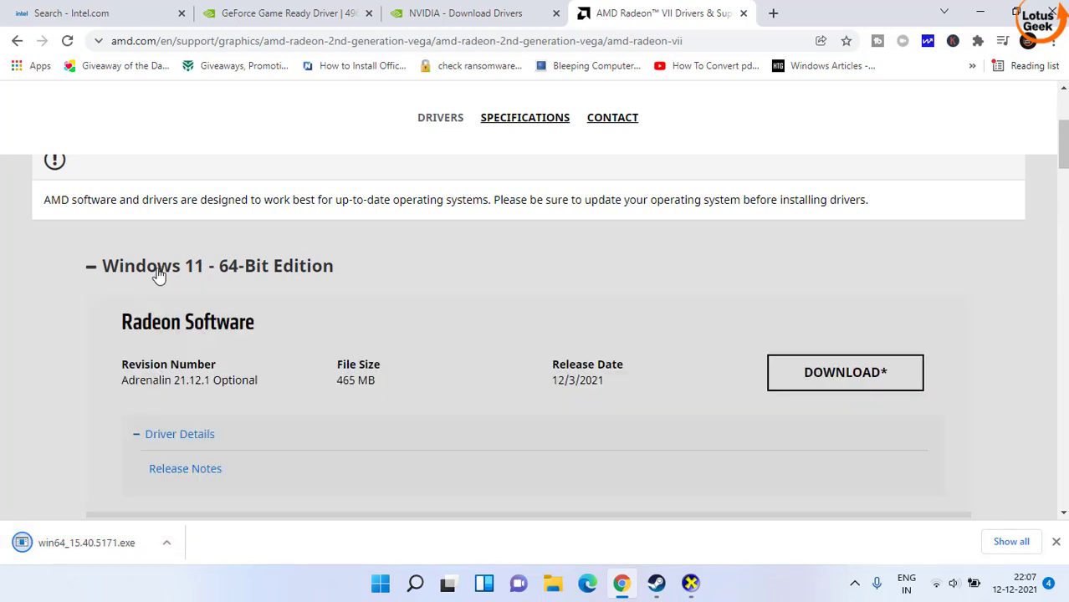
{"action": "left_click", "coordinate": [846, 373]}
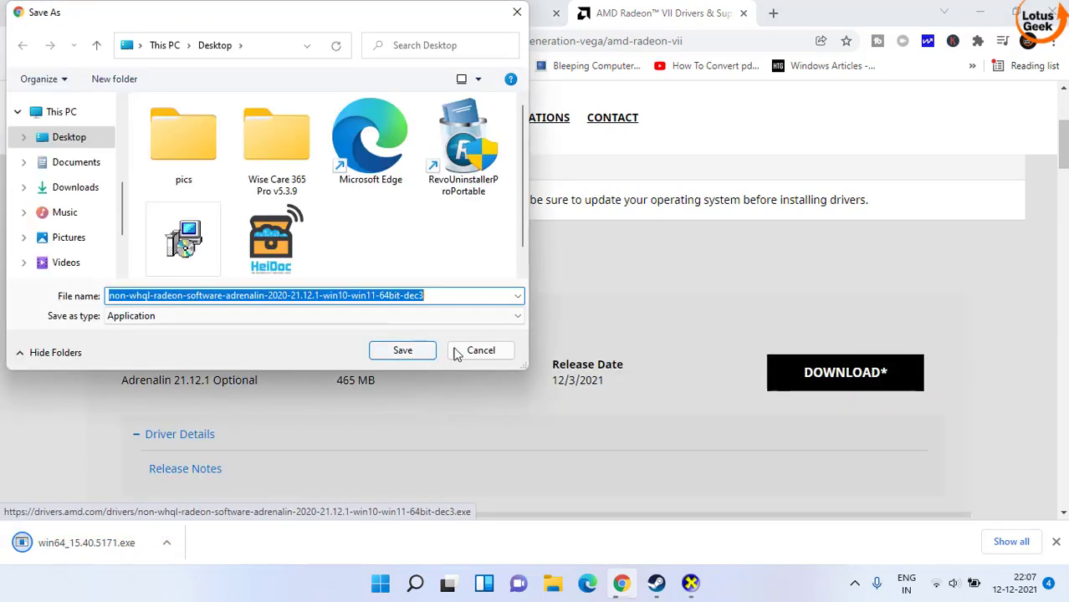
{"action": "left_click", "coordinate": [482, 350]}
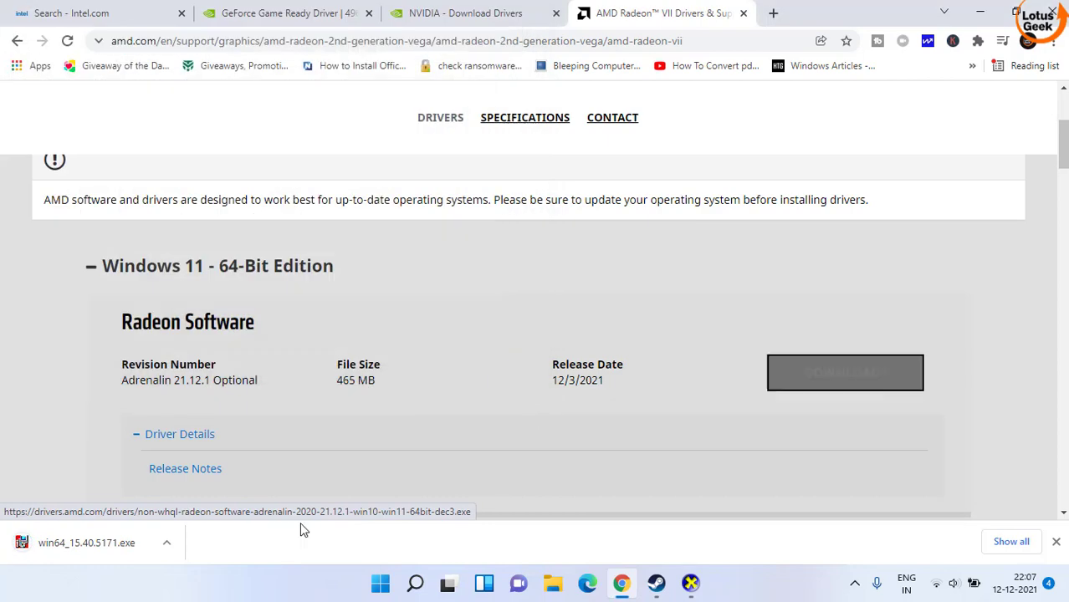
{"action": "left_click", "coordinate": [982, 17]}
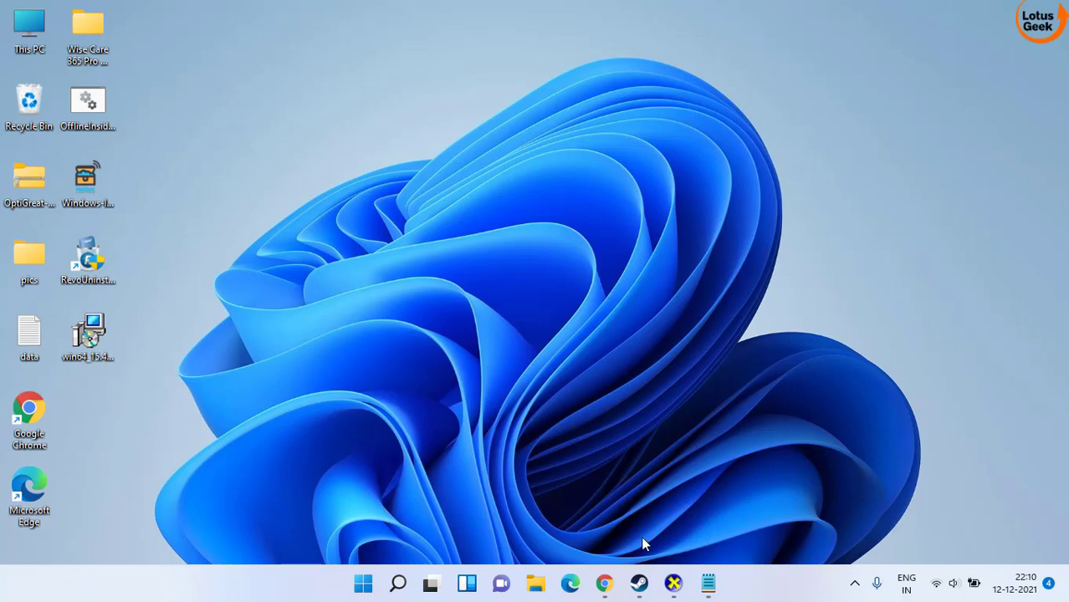
Step: Open Steam from the taskbar to its Library home showing Halo Infinite
{"action": "left_click", "coordinate": [639, 583]}
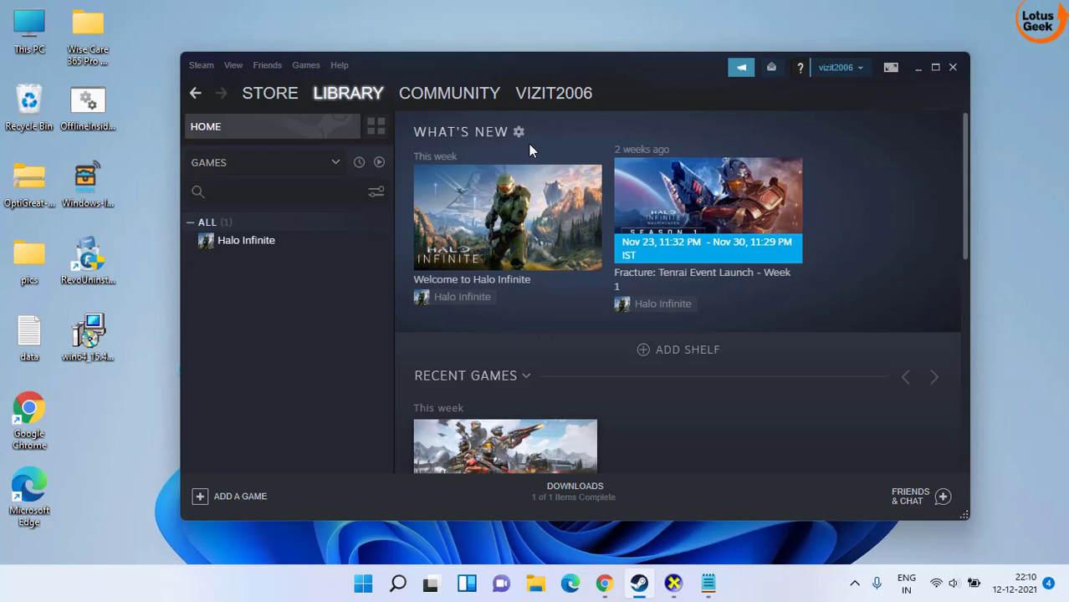
Step: Untick the 7.7 GB Multiplayer High-Res Textures DLC in Halo Infinite's properties
{"action": "right_click", "coordinate": [251, 244]}
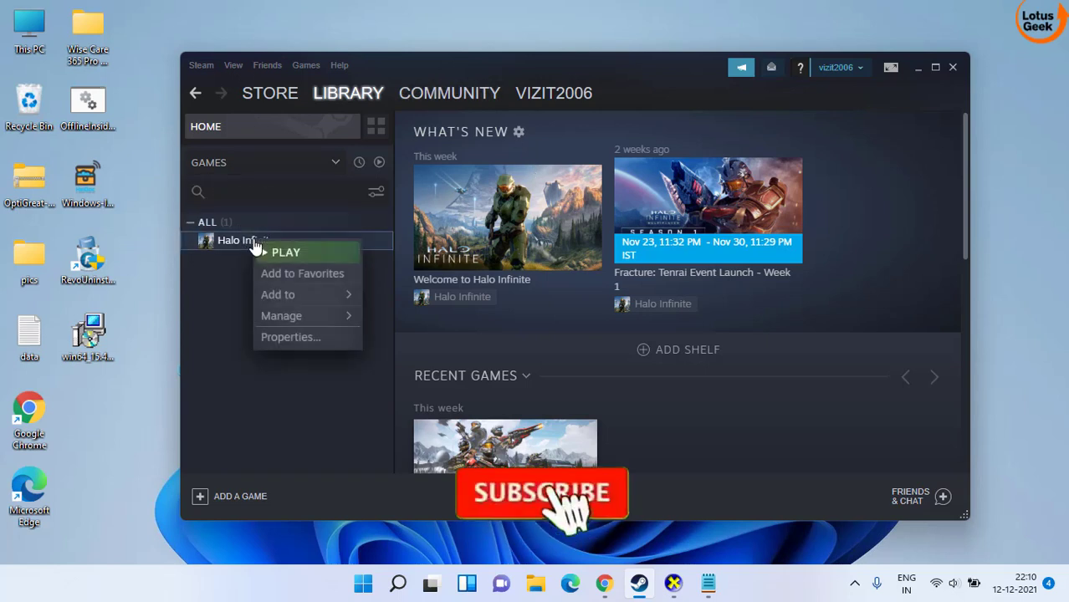
{"action": "left_click", "coordinate": [286, 339]}
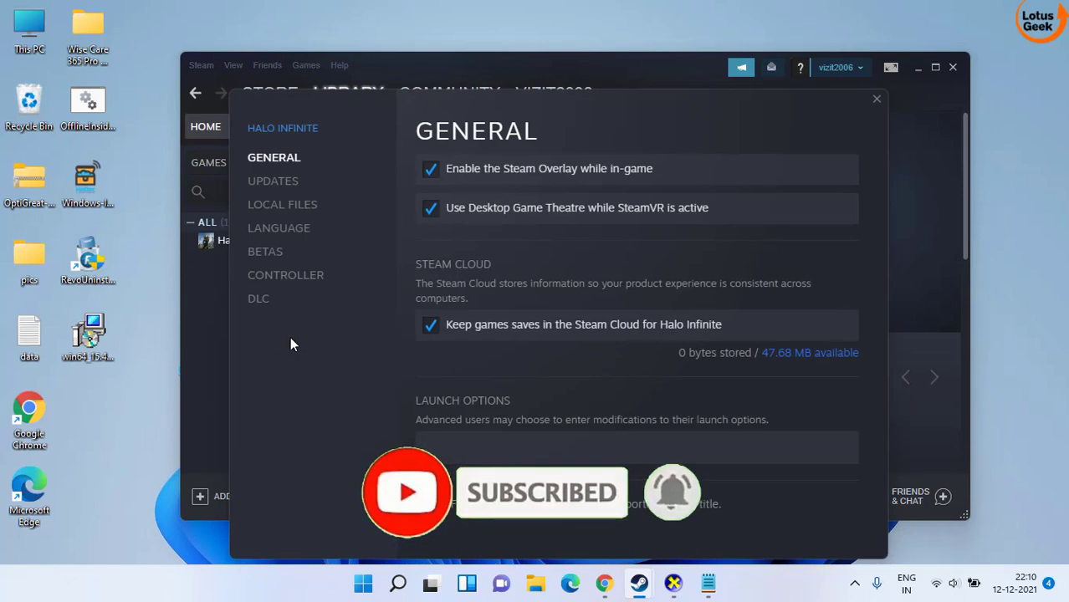
{"action": "left_click", "coordinate": [255, 306]}
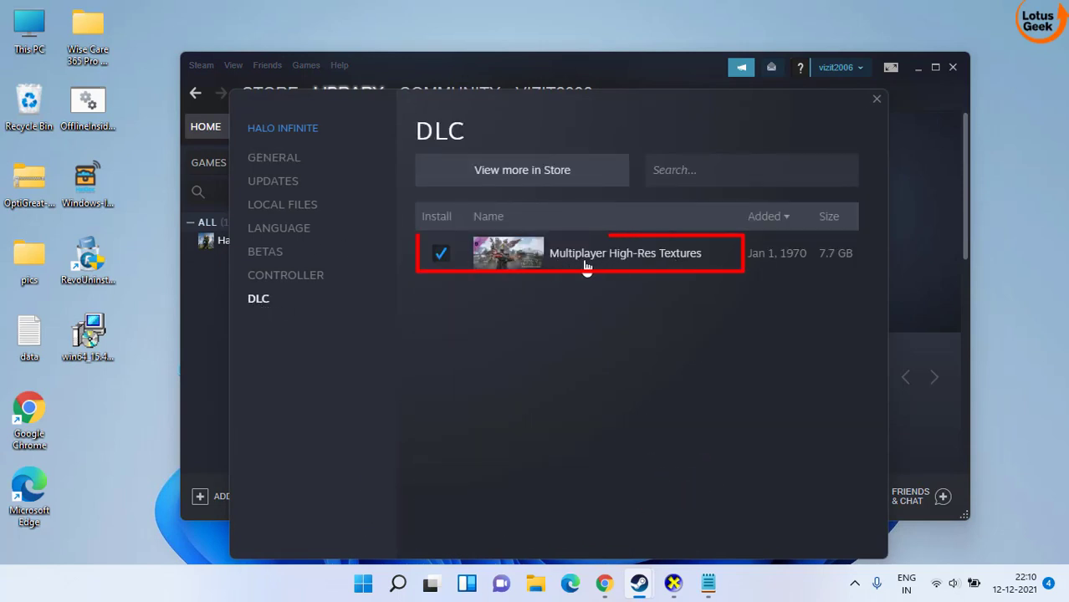
{"action": "left_click", "coordinate": [442, 254]}
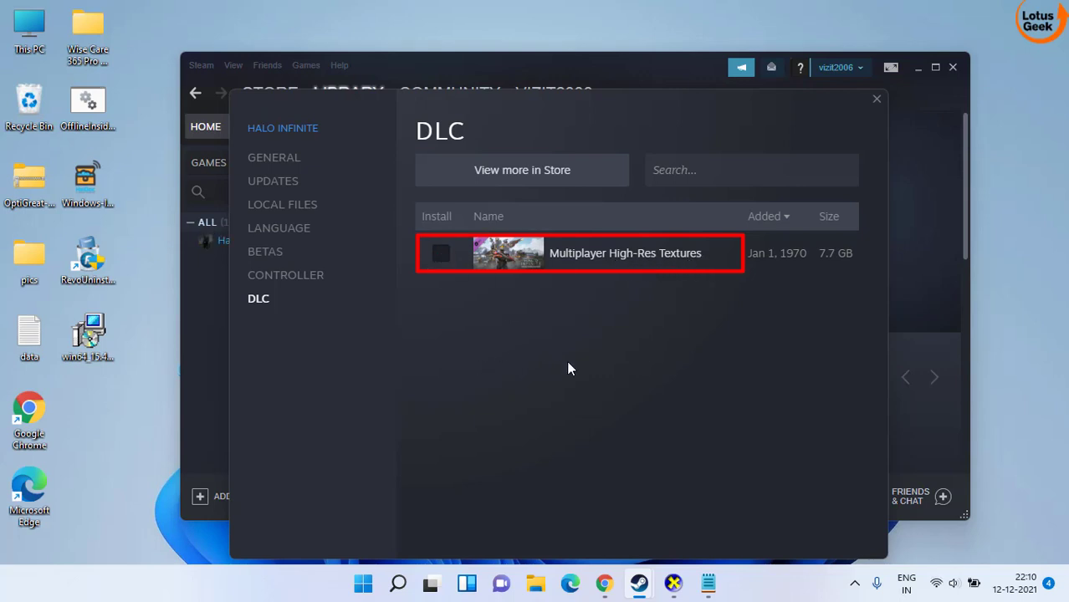
{"action": "left_click", "coordinate": [877, 100]}
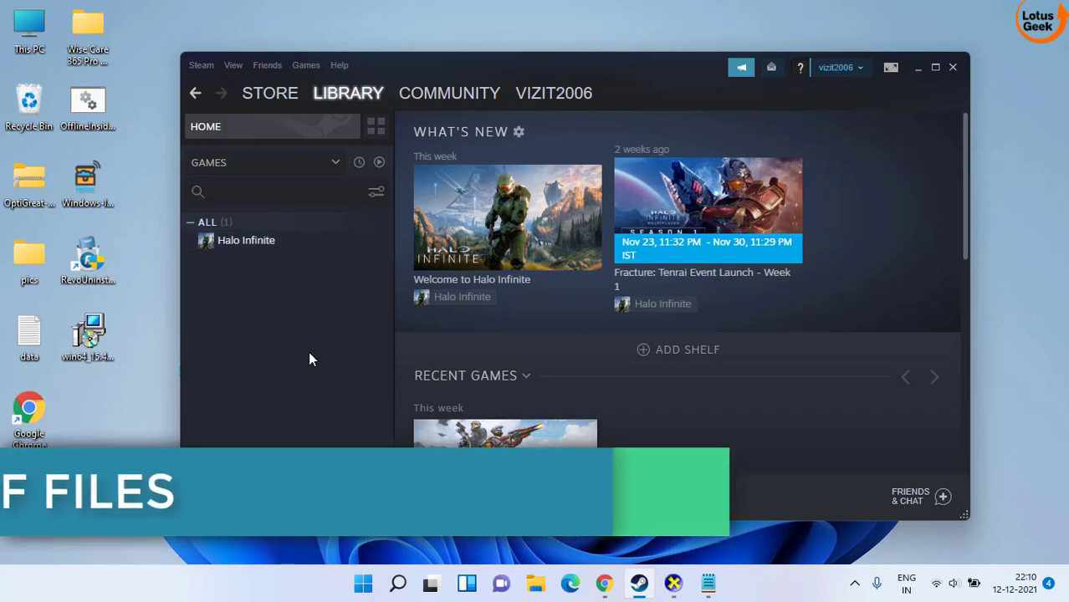
Step: Run Verify integrity of game files from Halo Infinite's Local Files properties
{"action": "right_click", "coordinate": [253, 243]}
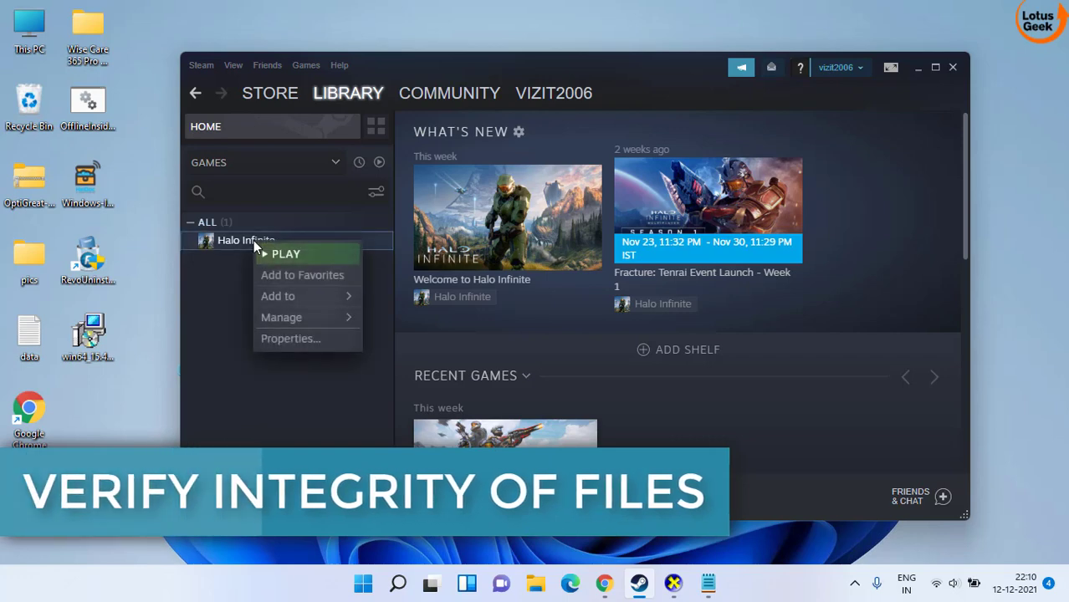
{"action": "left_click", "coordinate": [285, 338]}
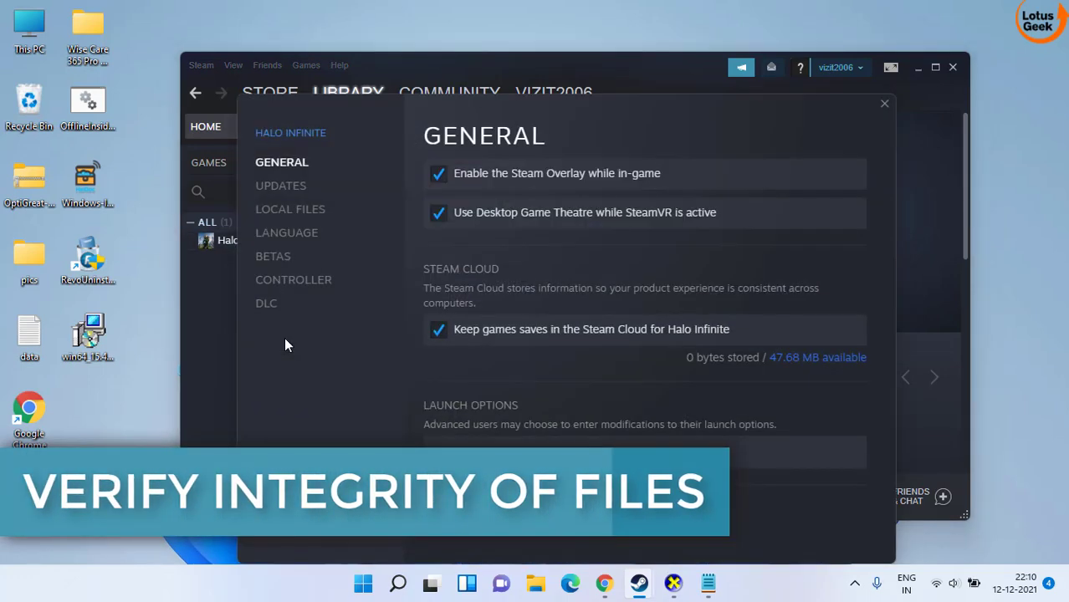
{"action": "left_click", "coordinate": [301, 211]}
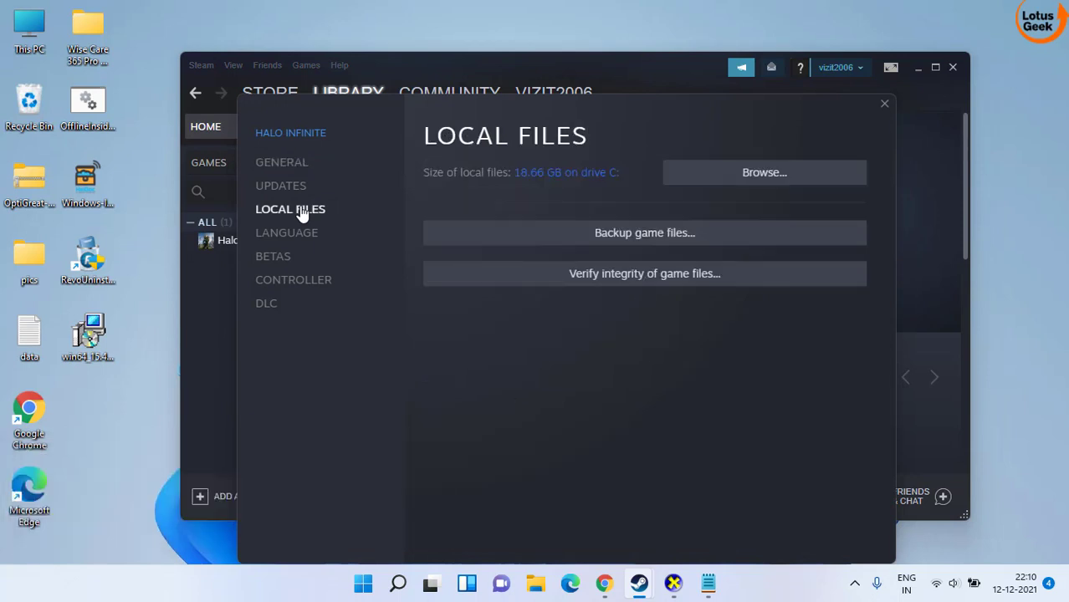
{"action": "left_click", "coordinate": [661, 280]}
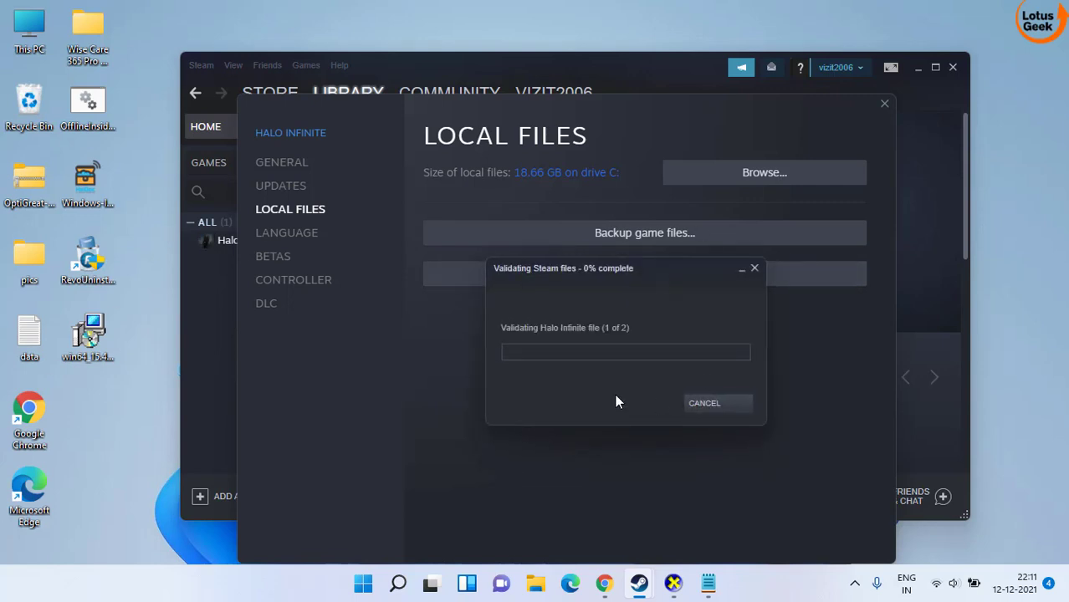
{"action": "left_click", "coordinate": [721, 401]}
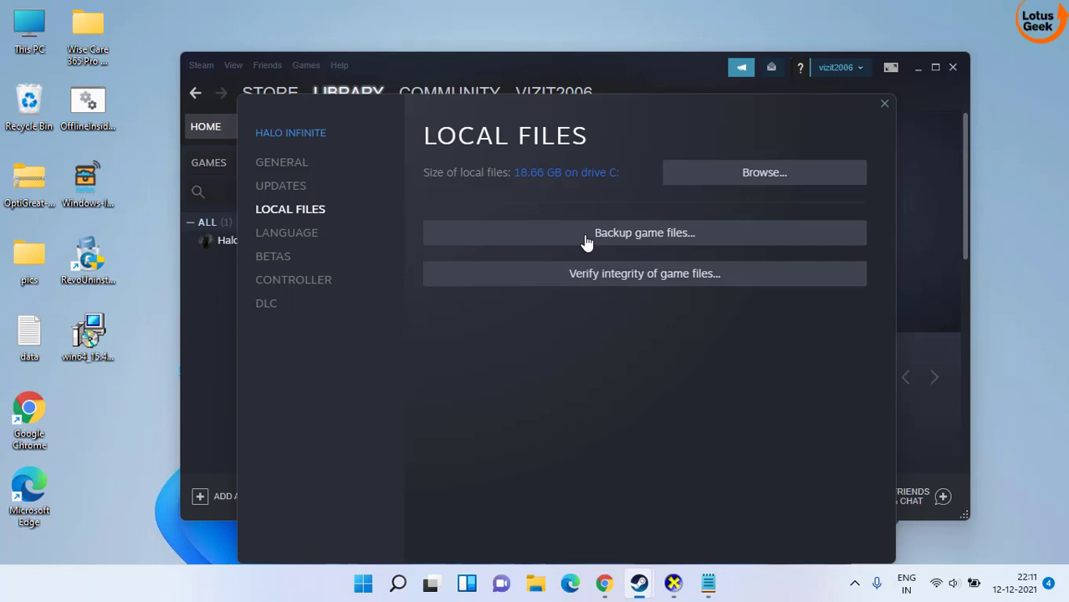
Step: Open the Properties of HaloInfinite.exe in the game's install folder
{"action": "left_click", "coordinate": [762, 179]}
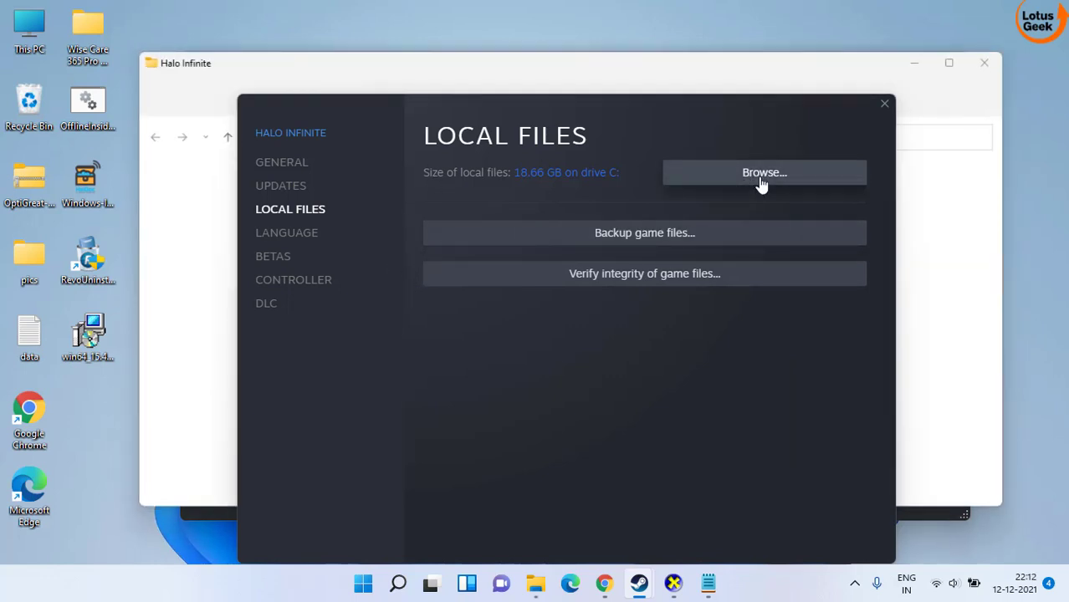
{"action": "left_click", "coordinate": [560, 65]}
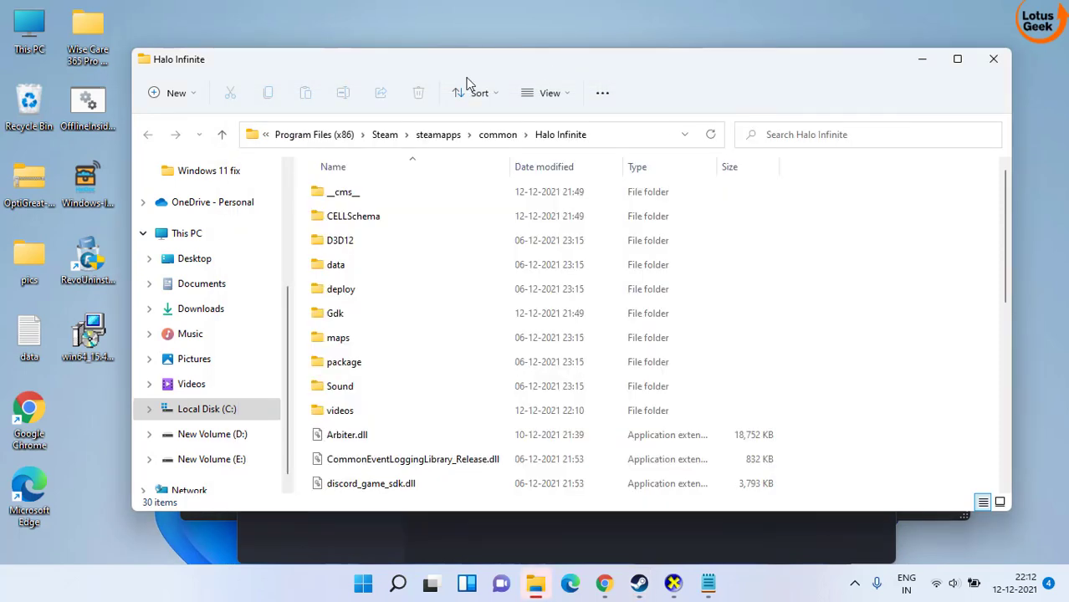
{"action": "left_click", "coordinate": [495, 462]}
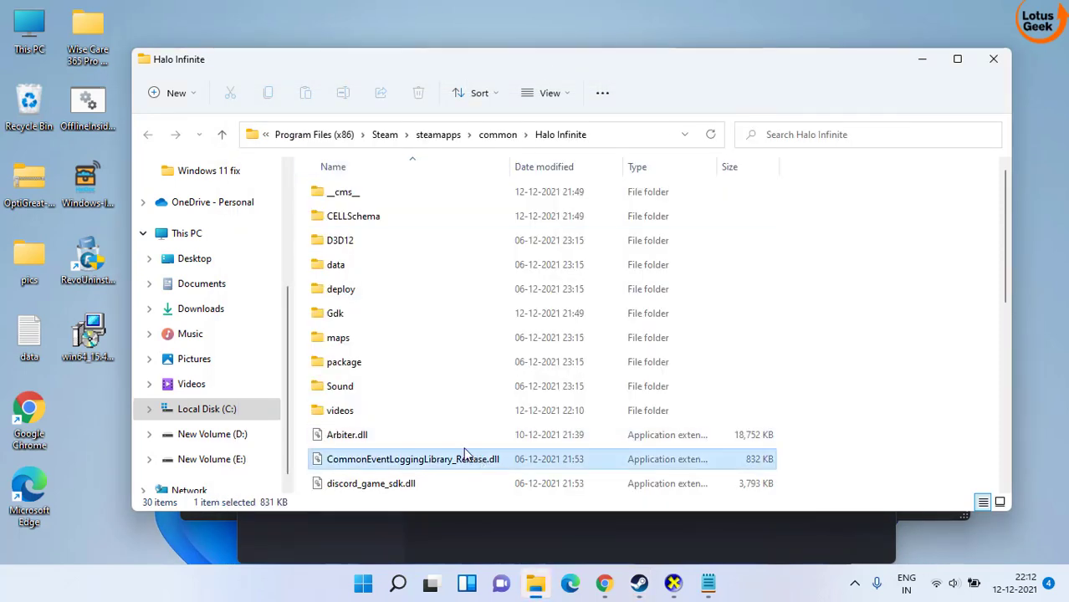
{"action": "key", "text": "h"}
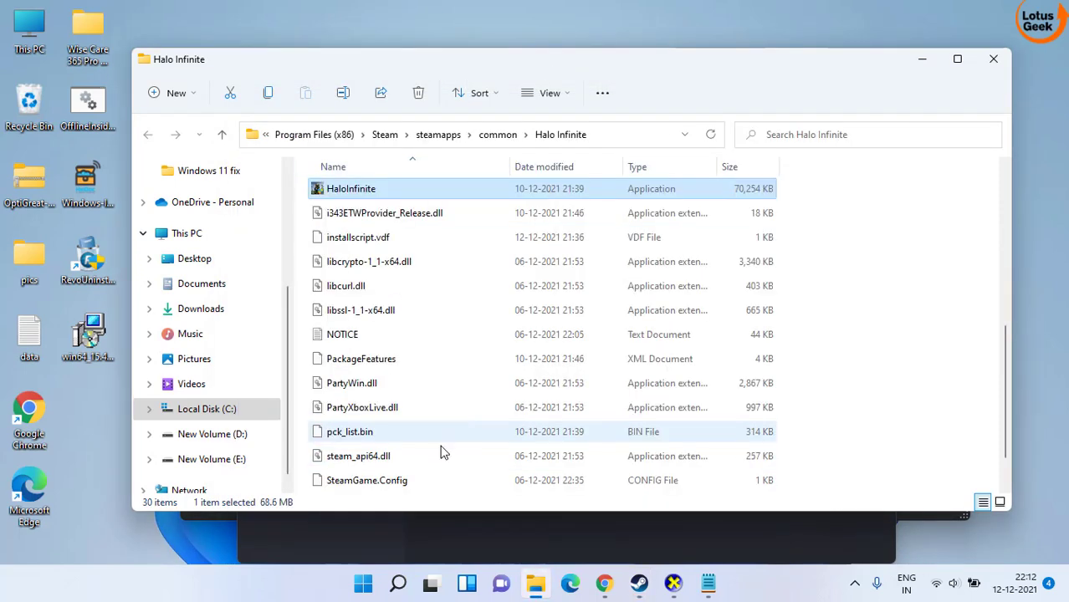
{"action": "right_click", "coordinate": [355, 194]}
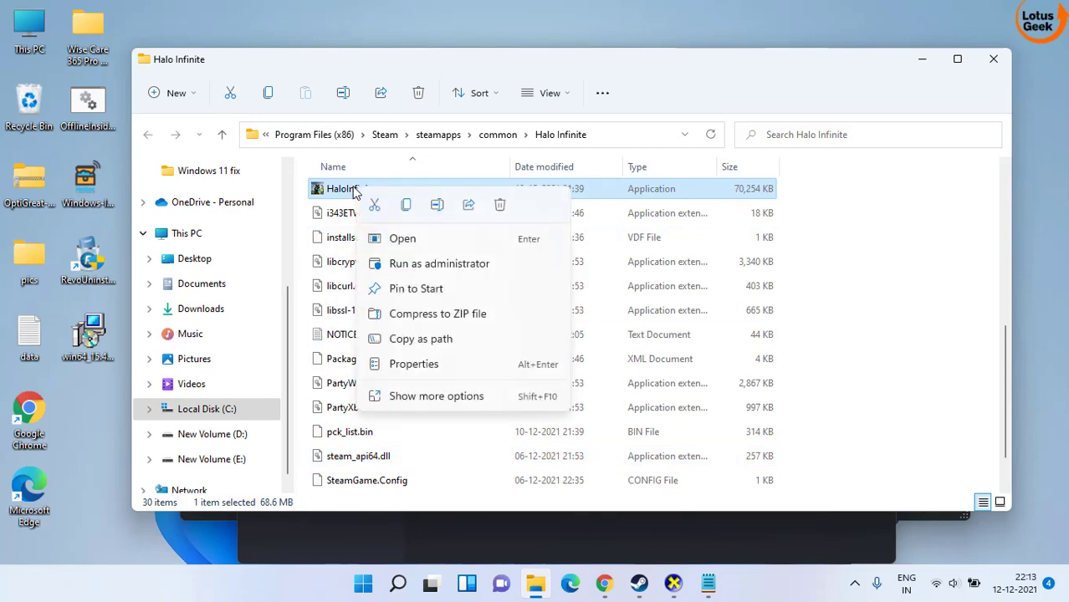
{"action": "left_click", "coordinate": [405, 374]}
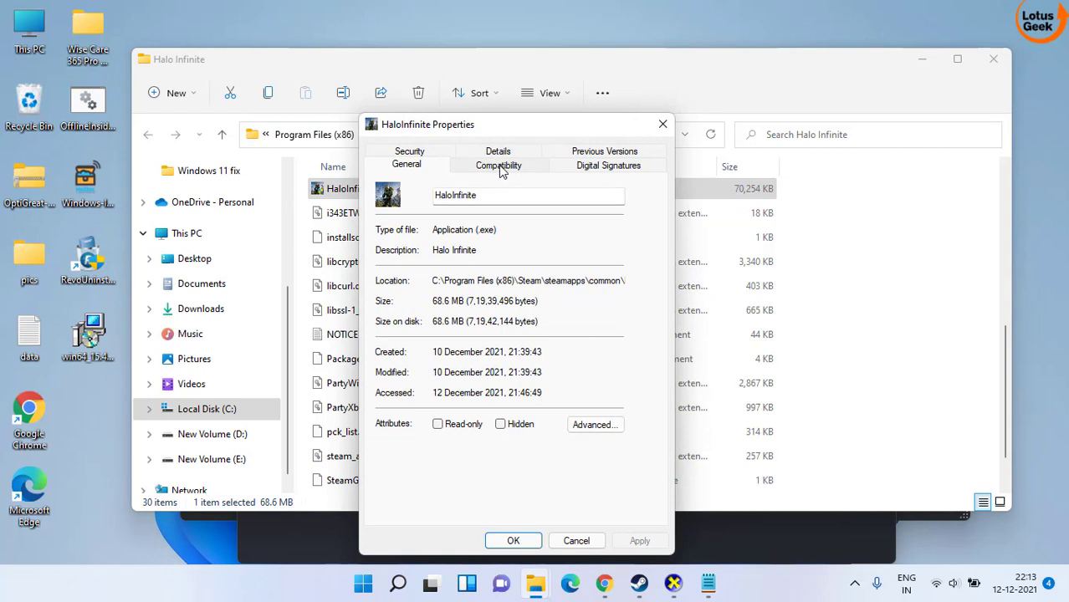
Step: Set HaloInfinite to run in Windows 8 compatibility mode, apply, and close Explorer
{"action": "left_click", "coordinate": [500, 166]}
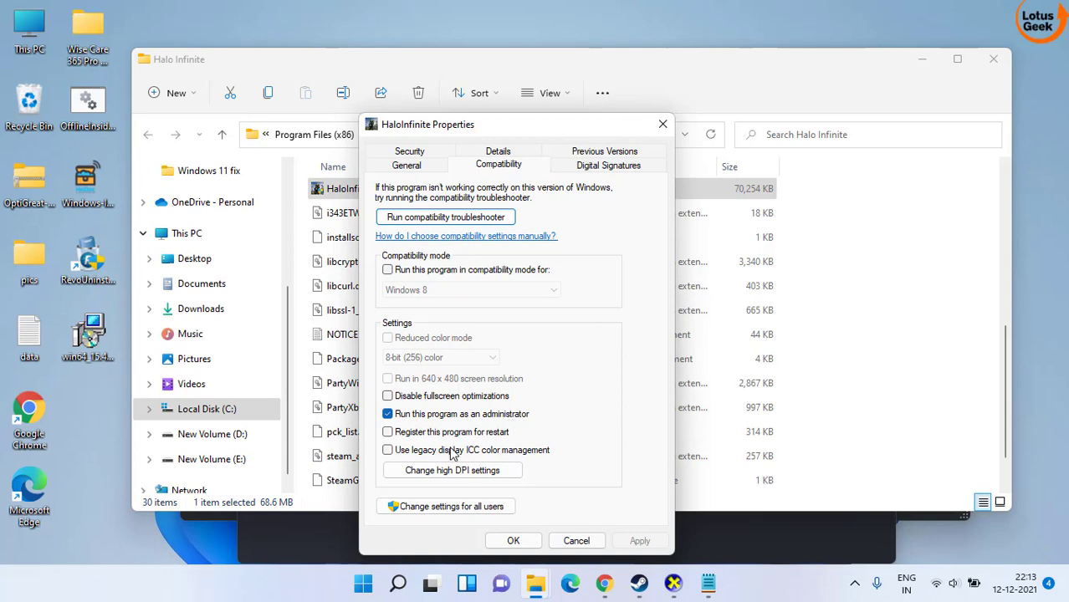
{"action": "left_click", "coordinate": [389, 271]}
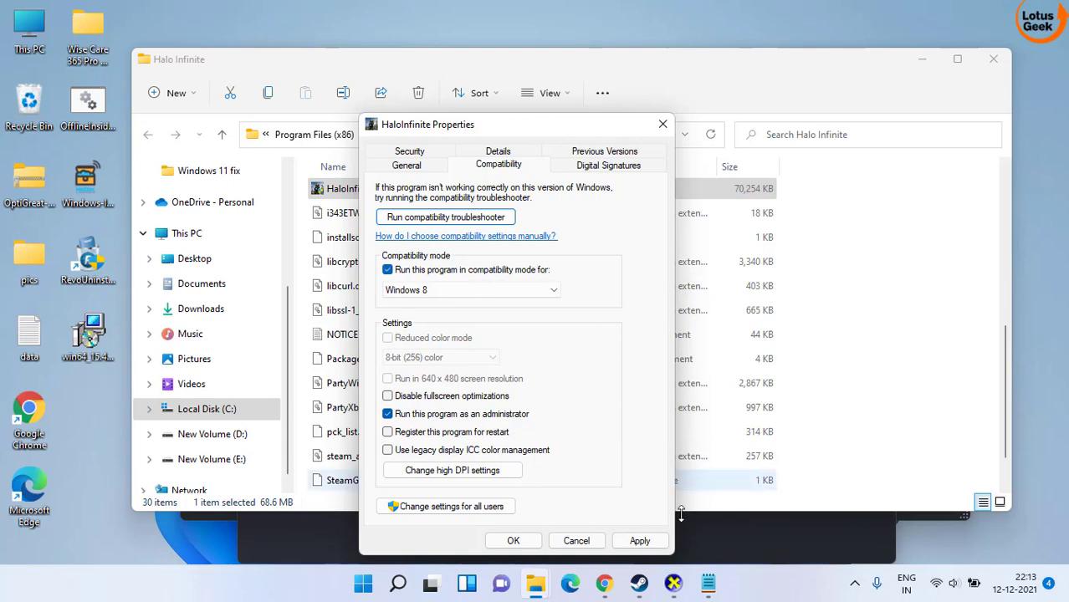
{"action": "left_click", "coordinate": [640, 544]}
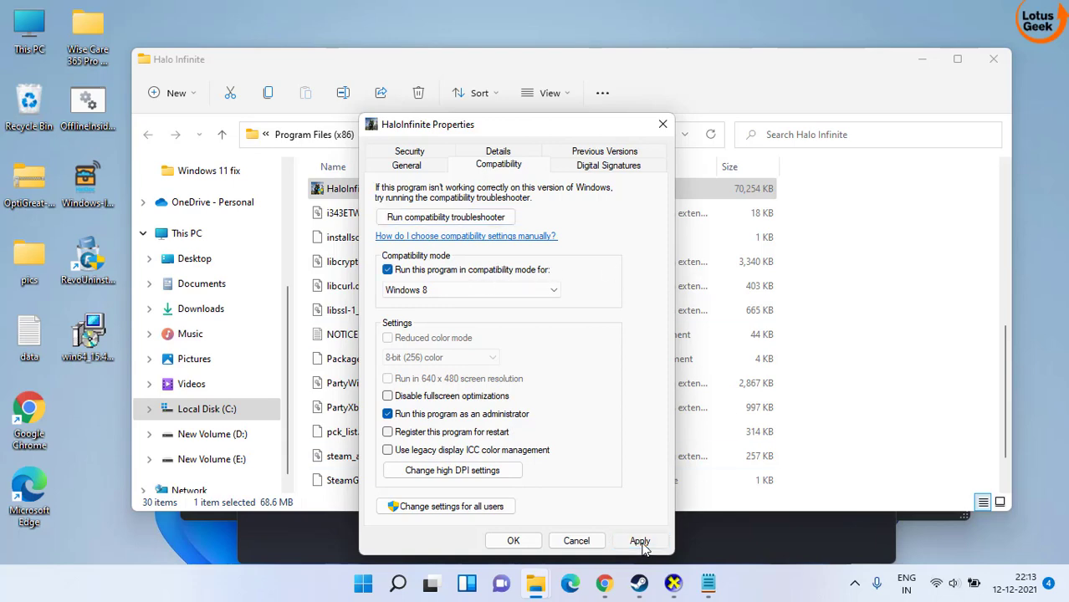
{"action": "left_click", "coordinate": [521, 539]}
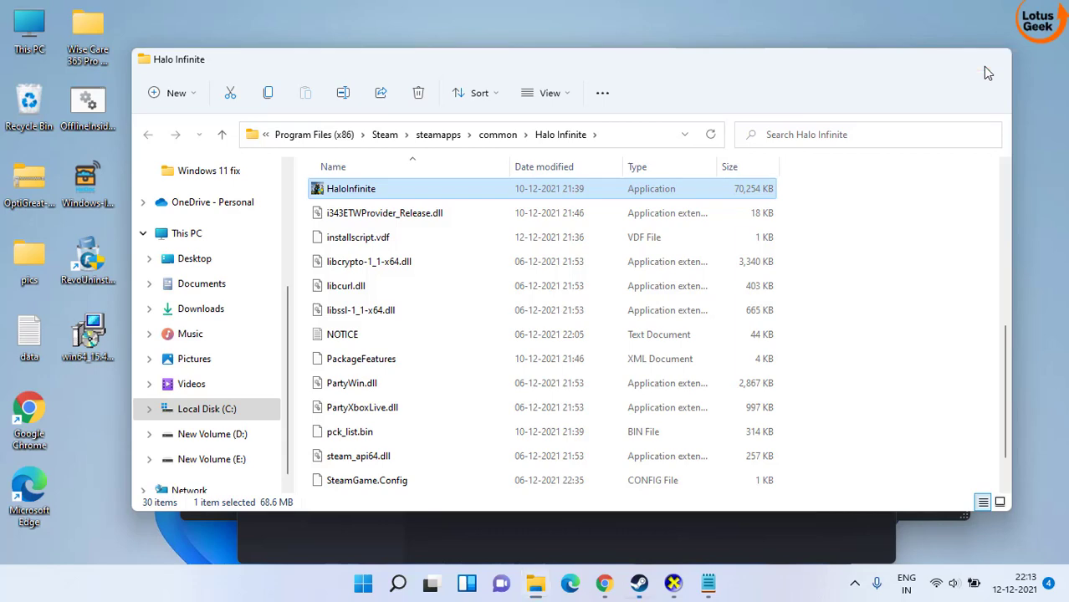
{"action": "left_click", "coordinate": [993, 59]}
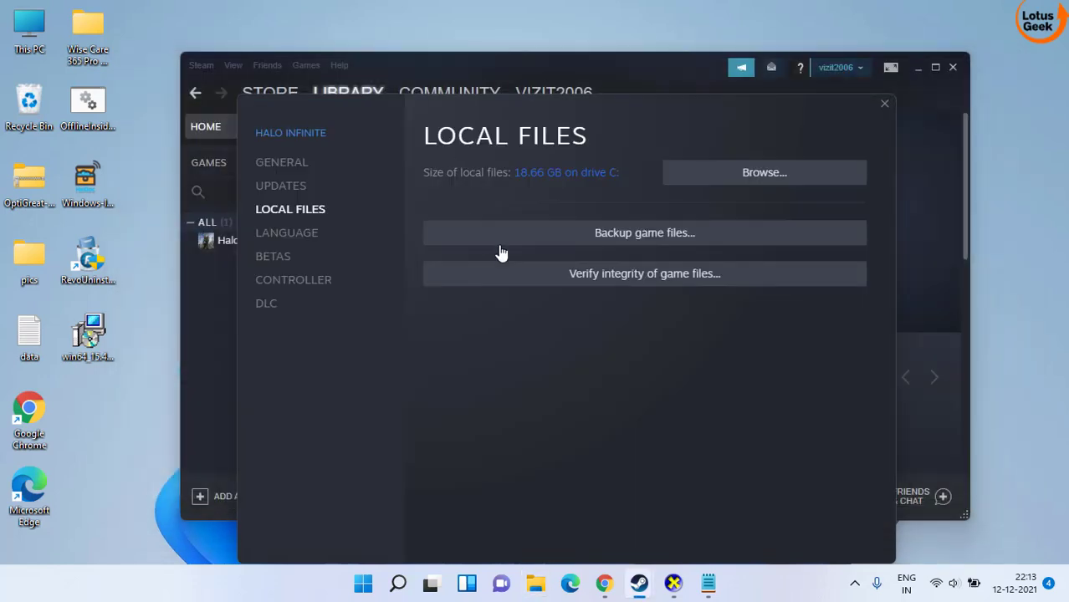
Step: Close Halo Infinite's properties and clear Steam's download cache under Settings > Downloads
{"action": "left_click", "coordinate": [885, 105]}
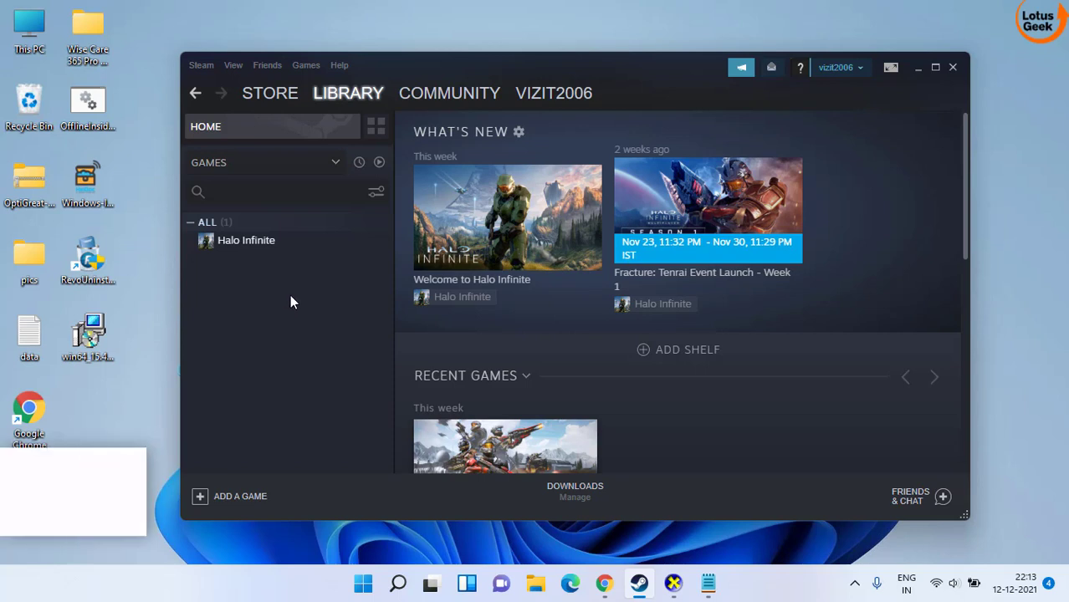
{"action": "left_click", "coordinate": [201, 65]}
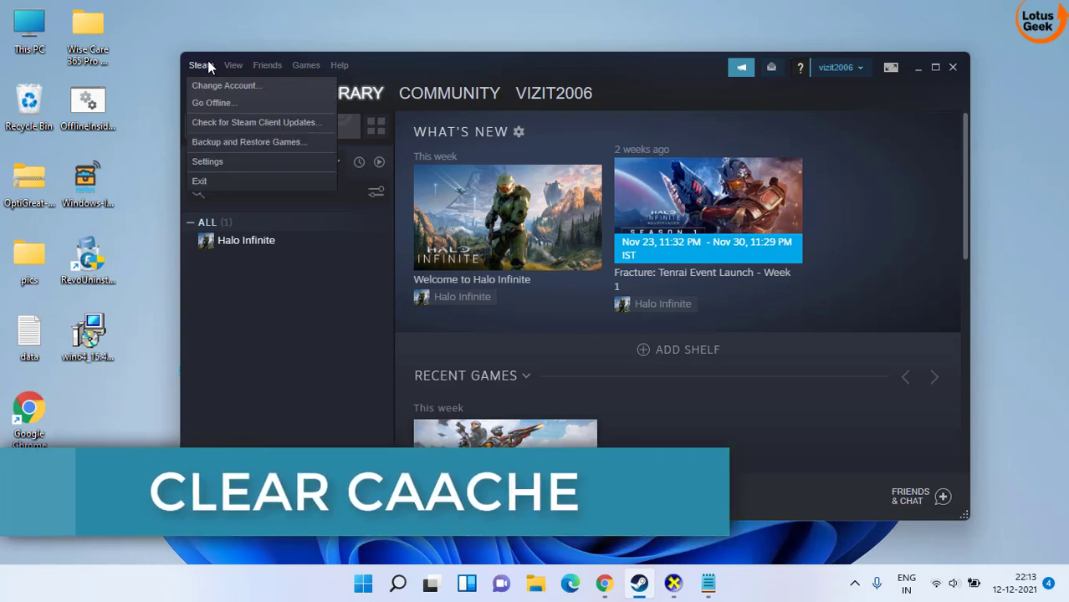
{"action": "left_click", "coordinate": [209, 162]}
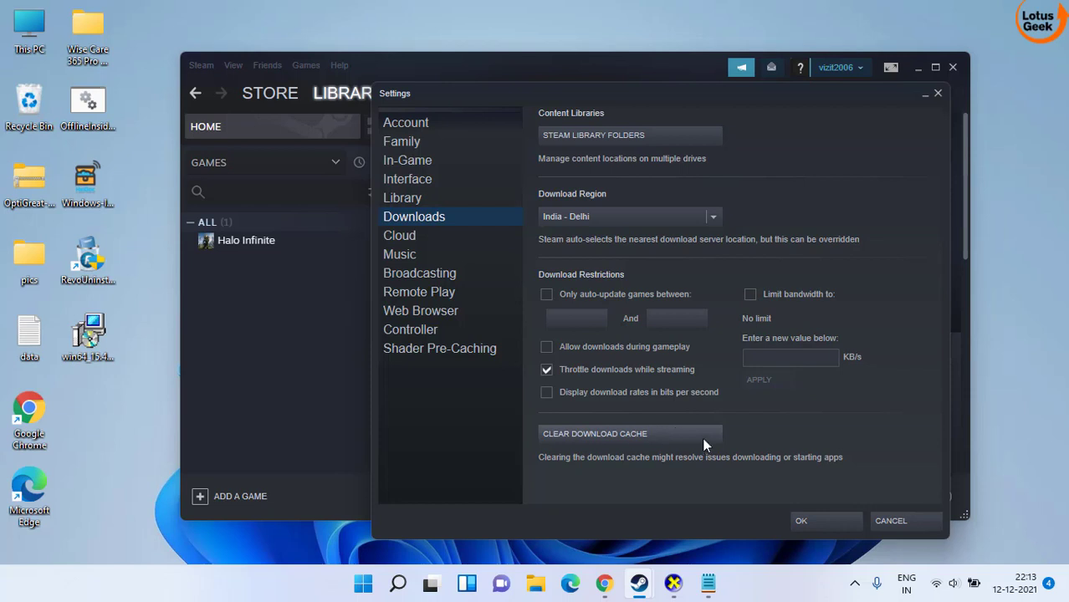
{"action": "left_click", "coordinate": [623, 436]}
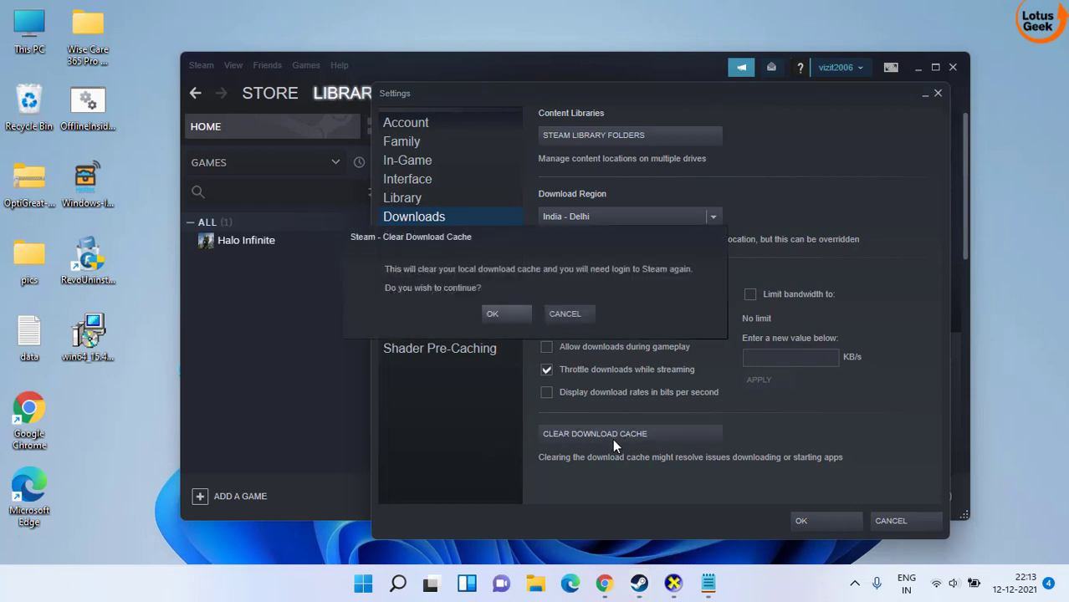
{"action": "left_click", "coordinate": [493, 315]}
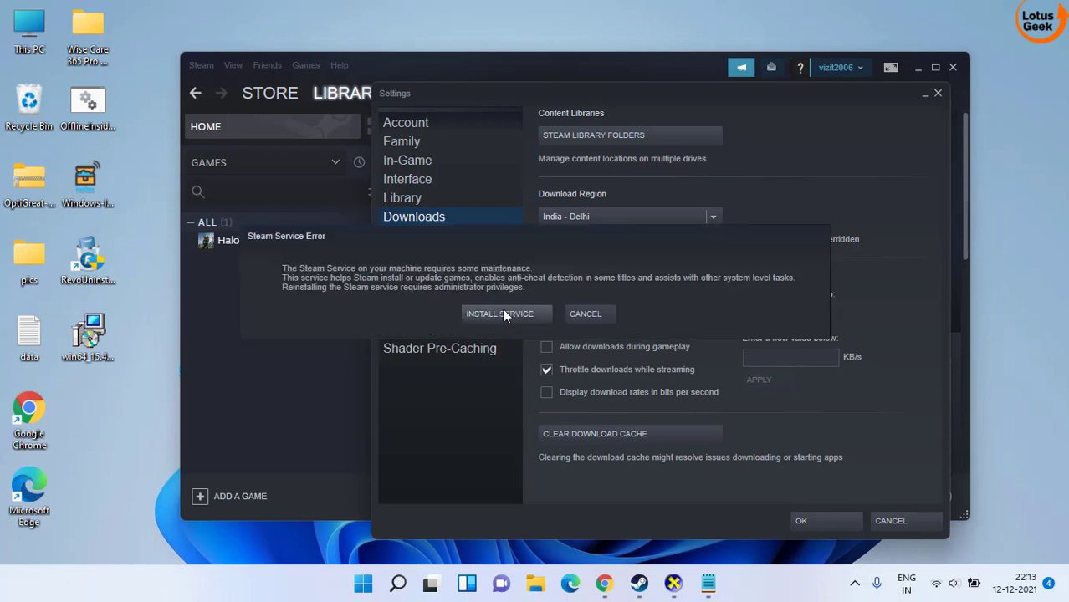
Step: Dismiss the Steam Service Error prompt to return to the Downloads settings with the cache cleared
{"action": "left_click", "coordinate": [587, 314]}
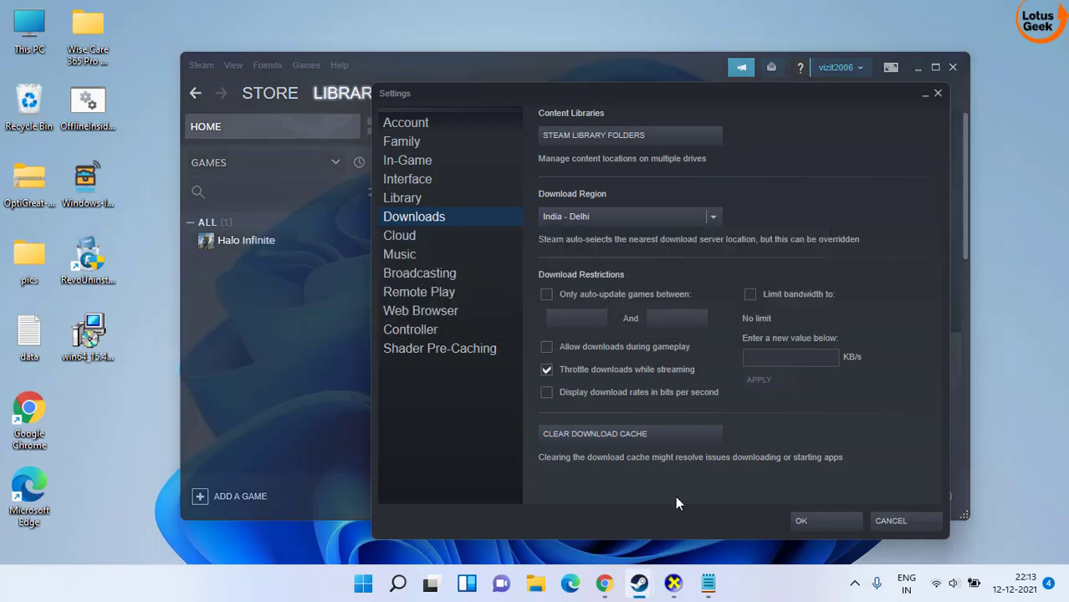